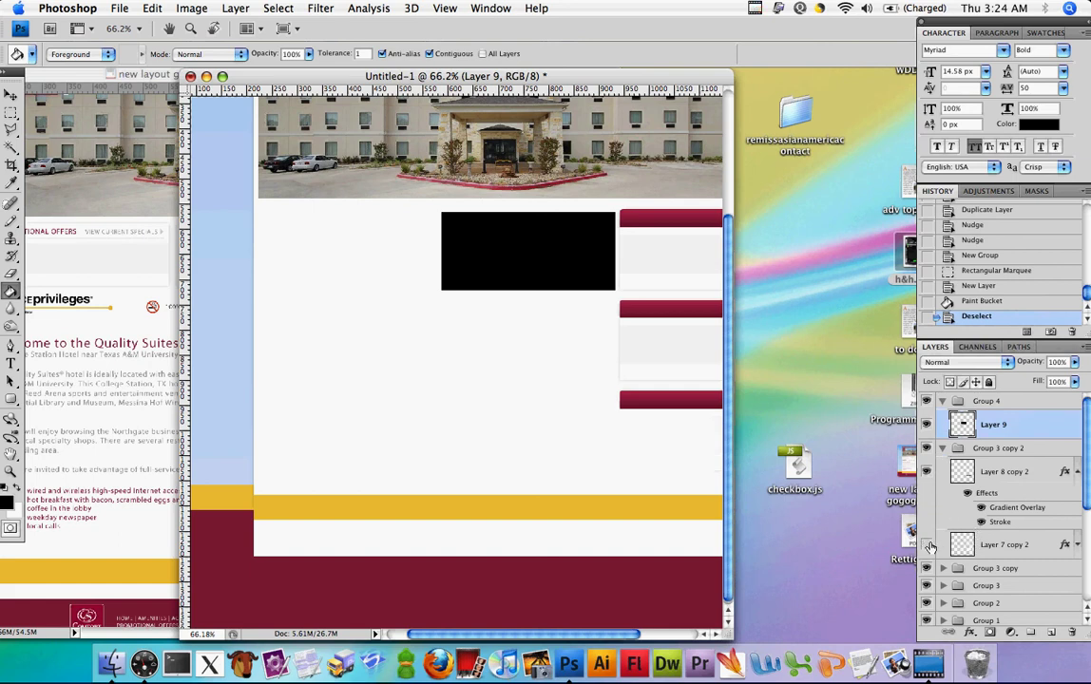
Step: Copy Layer 7 copy 2's layer style and paste it onto Layer 9
right_click(993, 545)
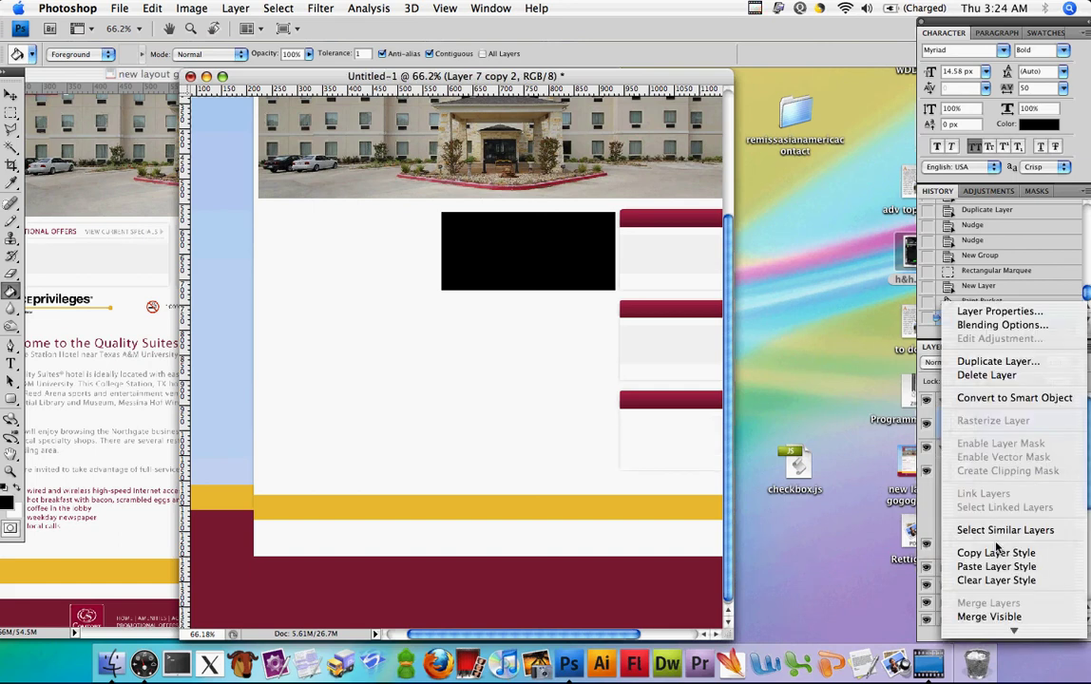
click(998, 553)
right_click(1009, 445)
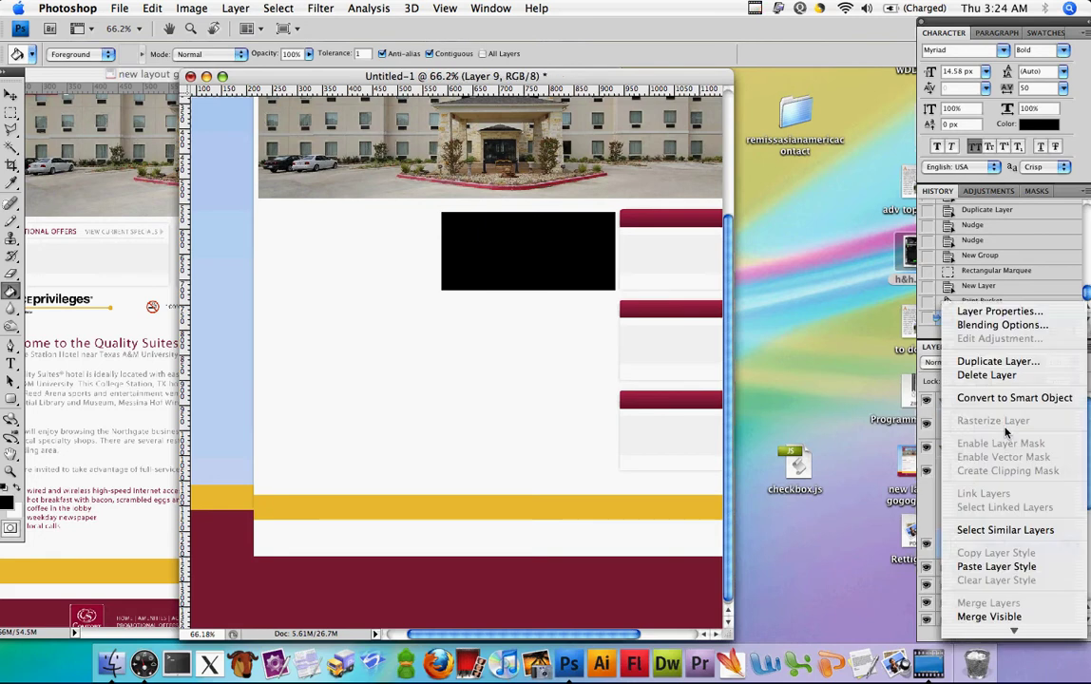
click(992, 567)
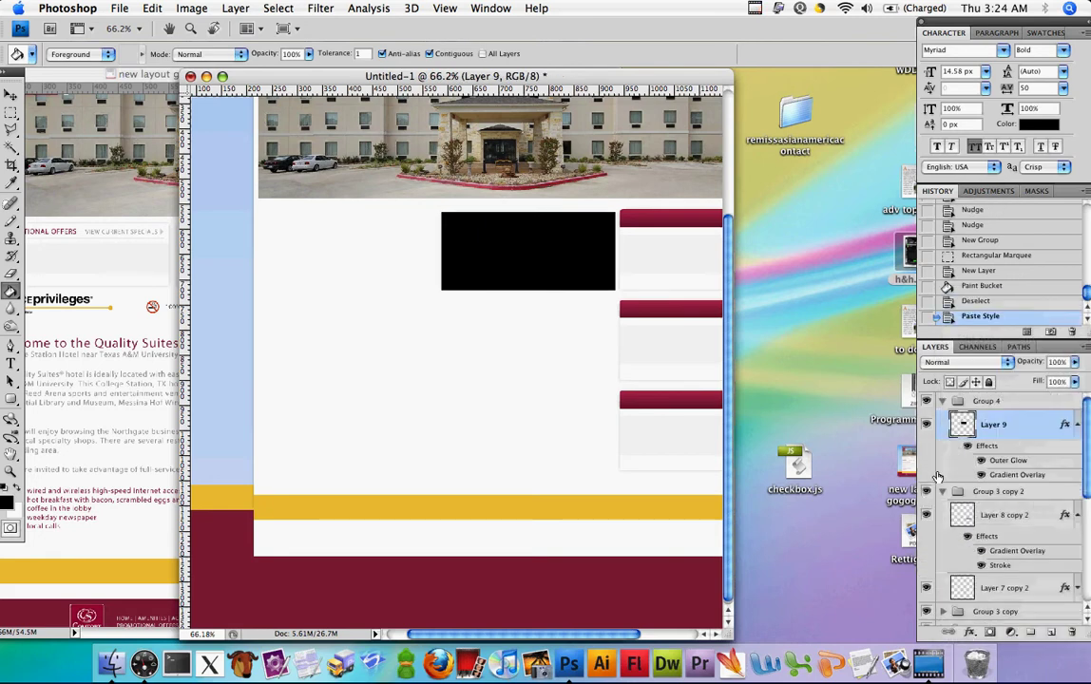
Step: Invert Layer 9's black box with Image > Adjustments > Invert so it turns light grey
click(278, 8)
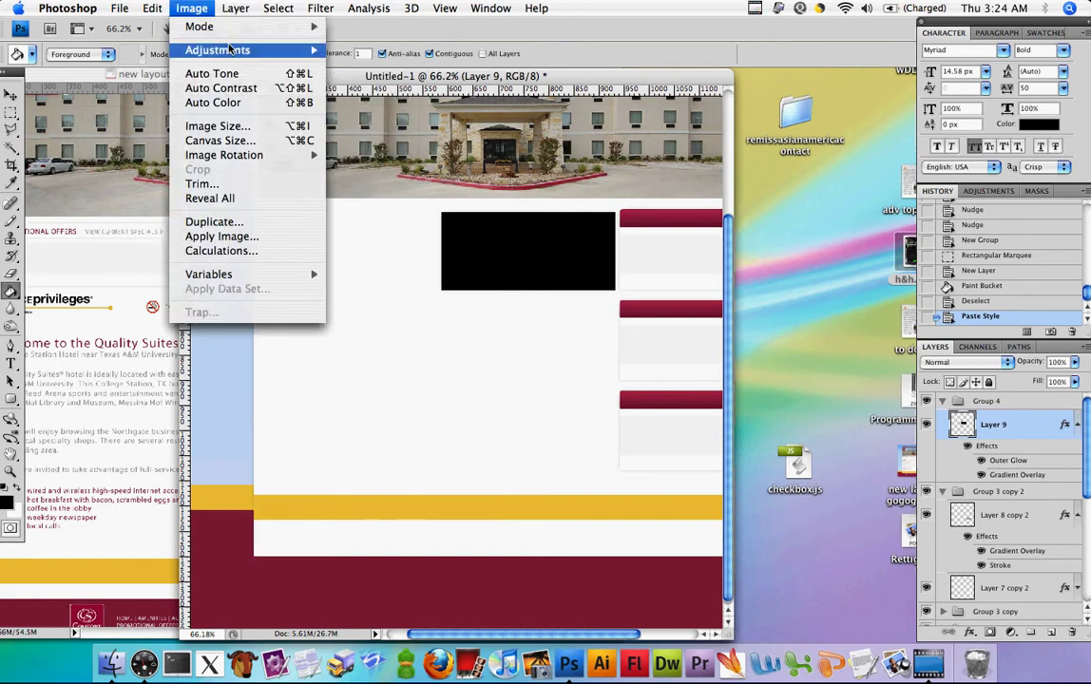
mouse_move(205, 49)
click(390, 212)
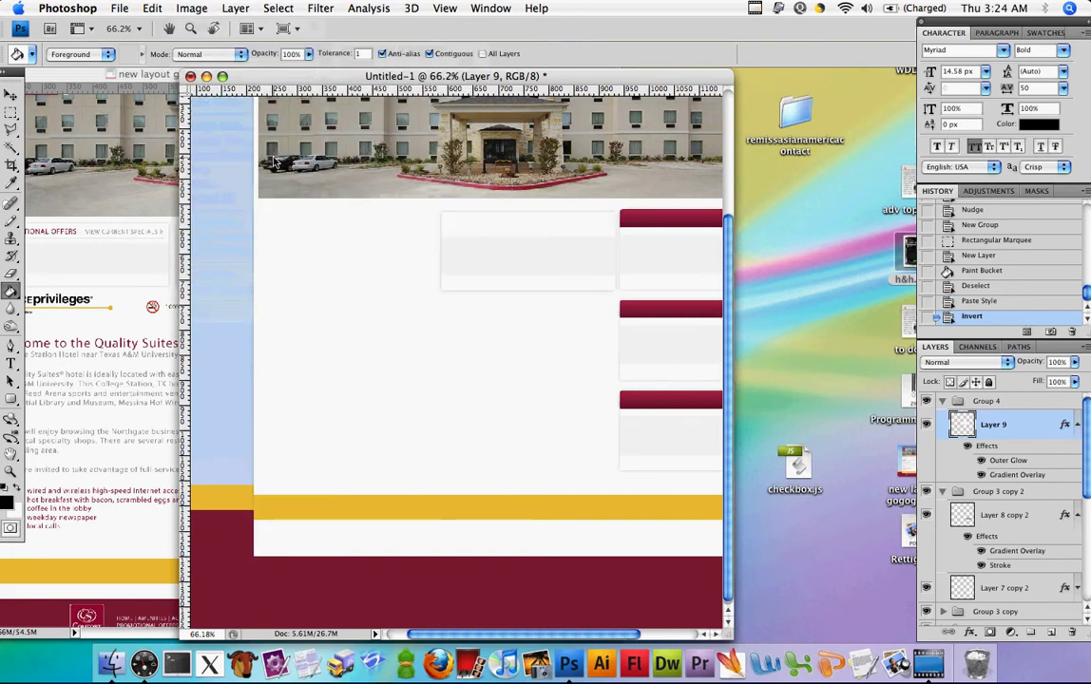
click(9, 96)
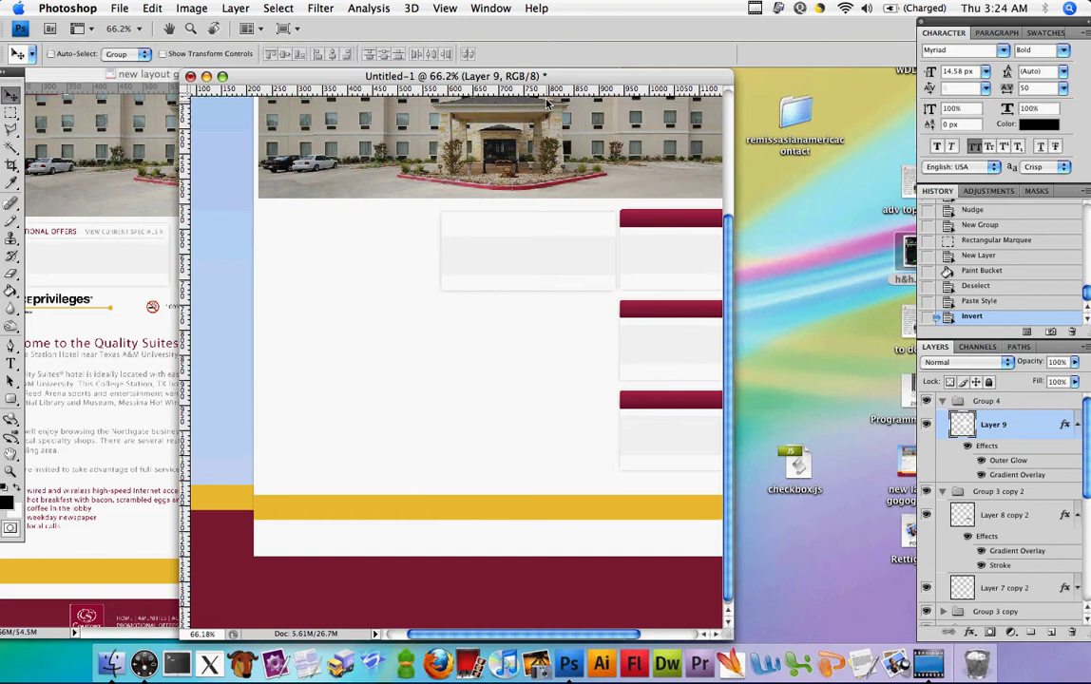
drag(529, 72, 498, 71)
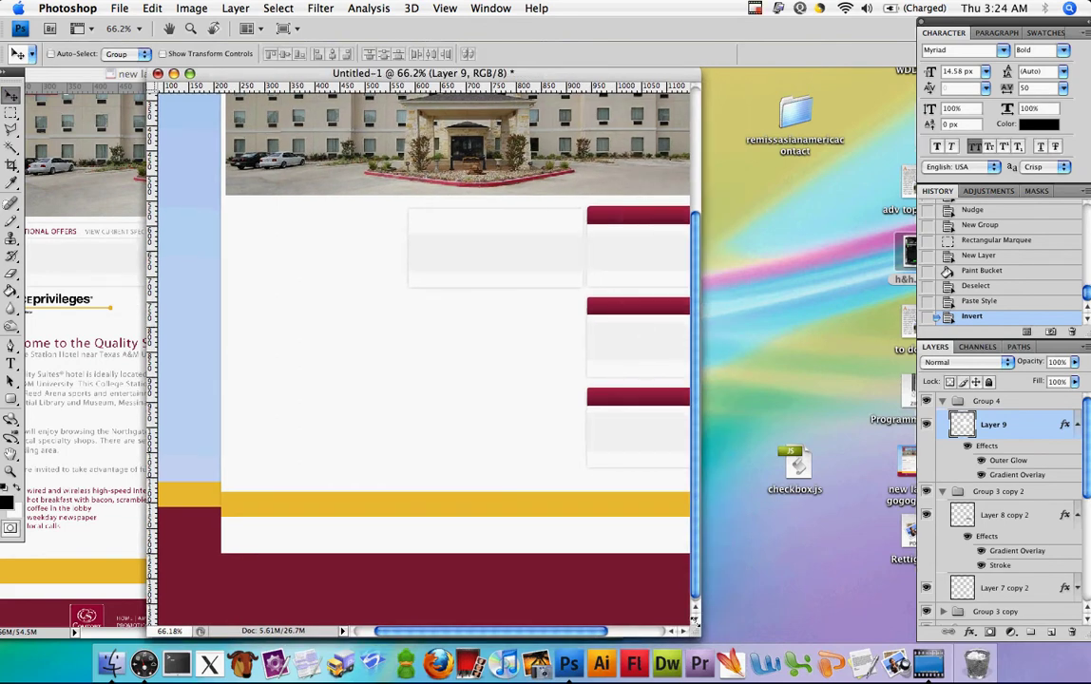
scroll(732, 342, up, 3)
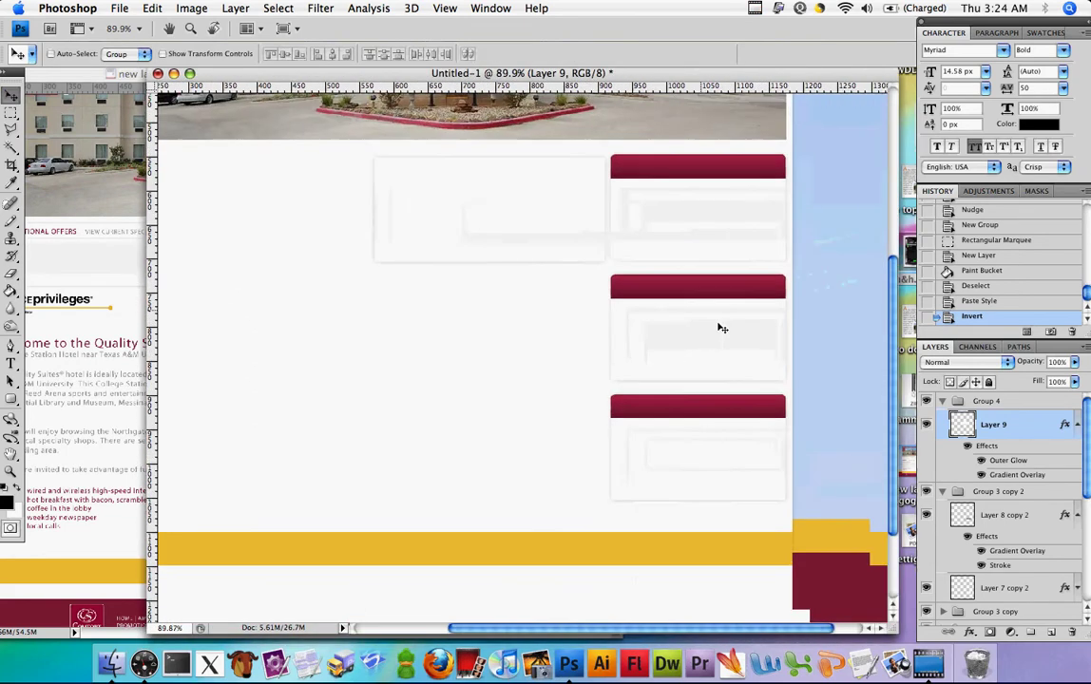
scroll(722, 328, up, 2)
scroll(711, 337, up, 2)
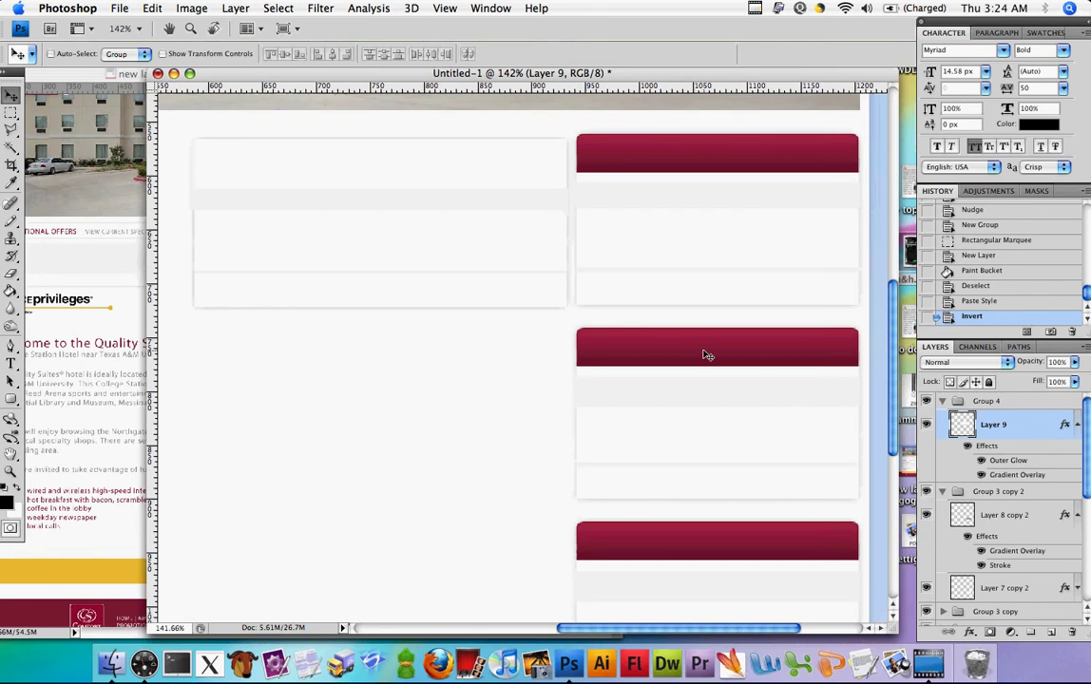
key(Up)
key(Right)
key(Right)
key(Right)
key(Right)
key(Right)
key(Right)
key(Right)
key(Right)
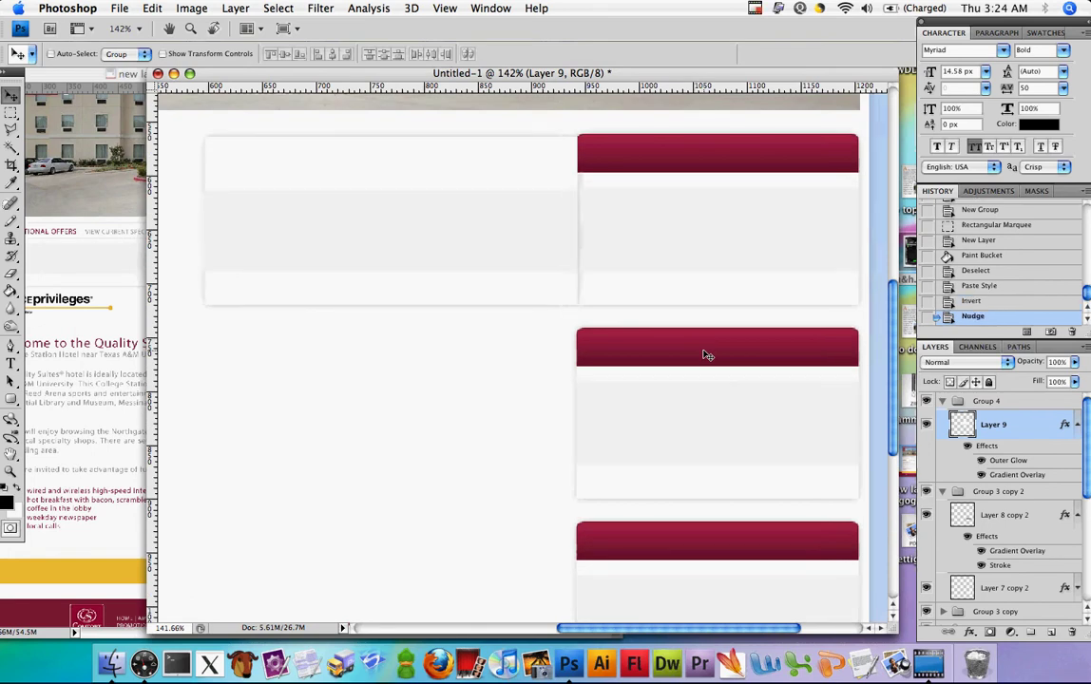
key(Left)
key(Left)
key(Left)
key(Left)
key(Left)
key(Left)
key(Left)
key(Left)
key(Left)
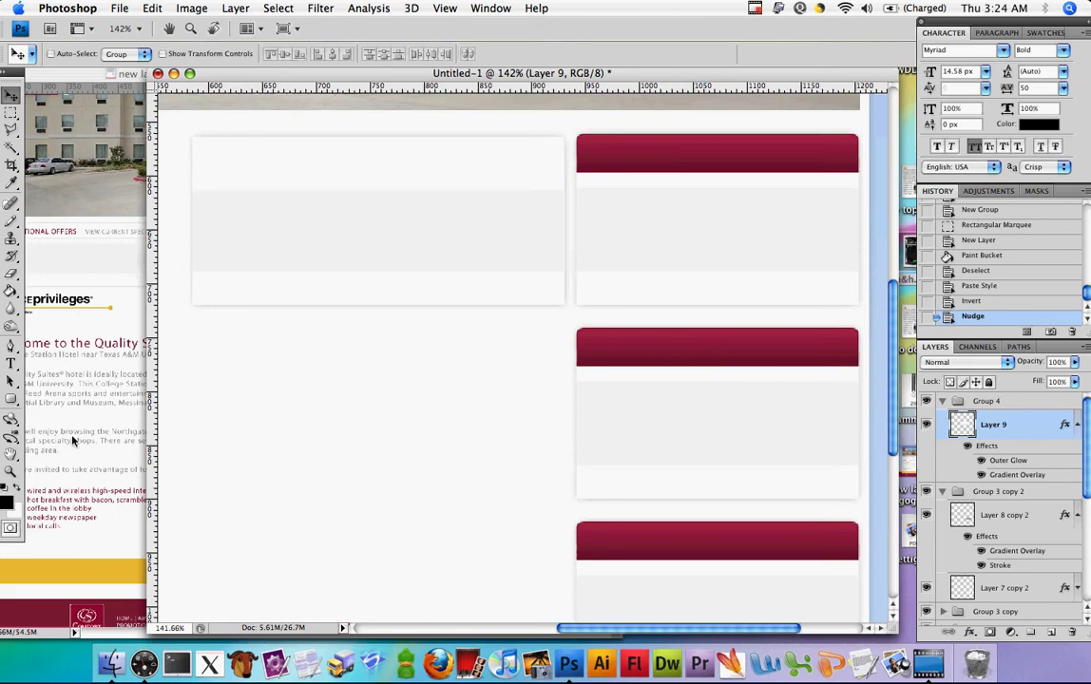
click(7, 472)
click(274, 54)
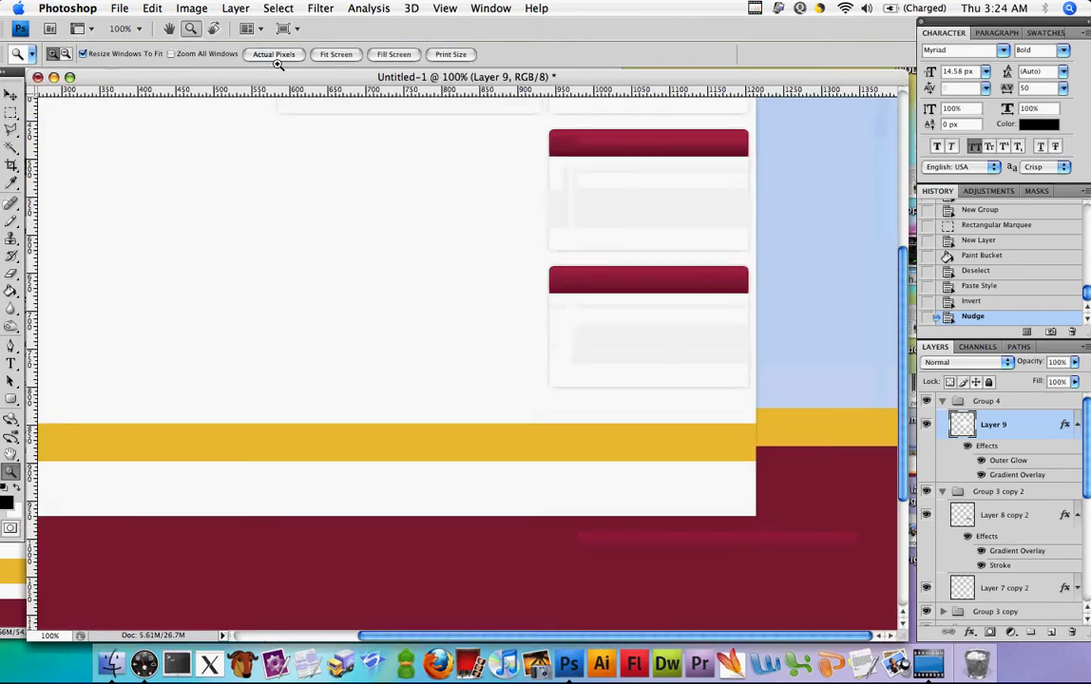
scroll(324, 170, left, 5)
scroll(324, 169, up, 1)
scroll(370, 166, down, 5)
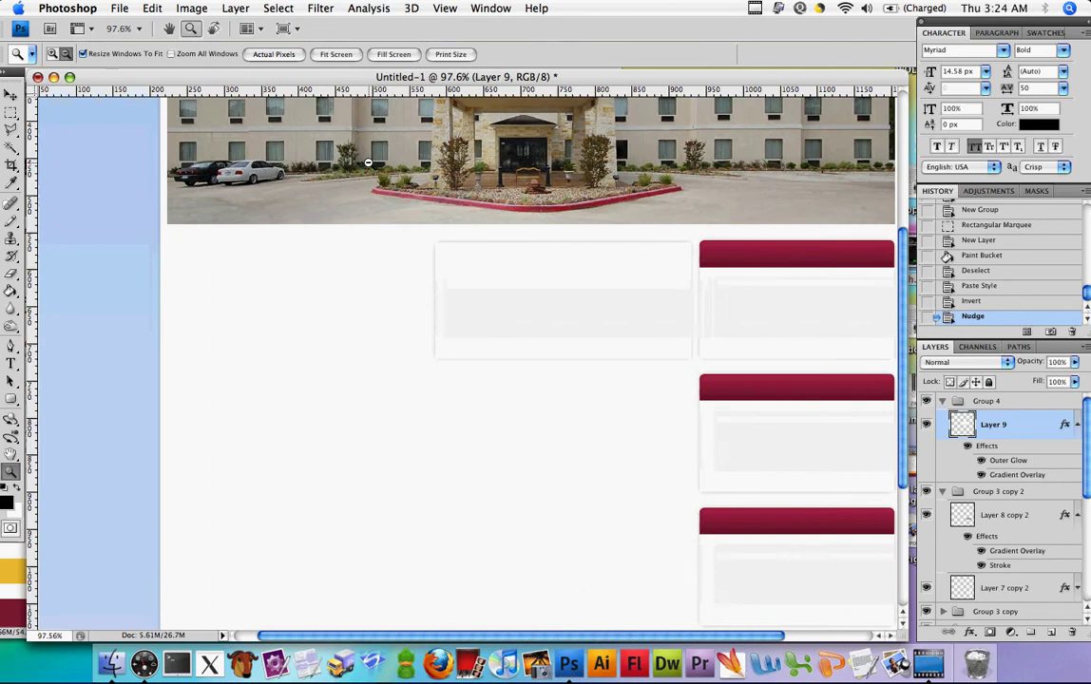
scroll(370, 166, down, 1)
drag(319, 77, 495, 123)
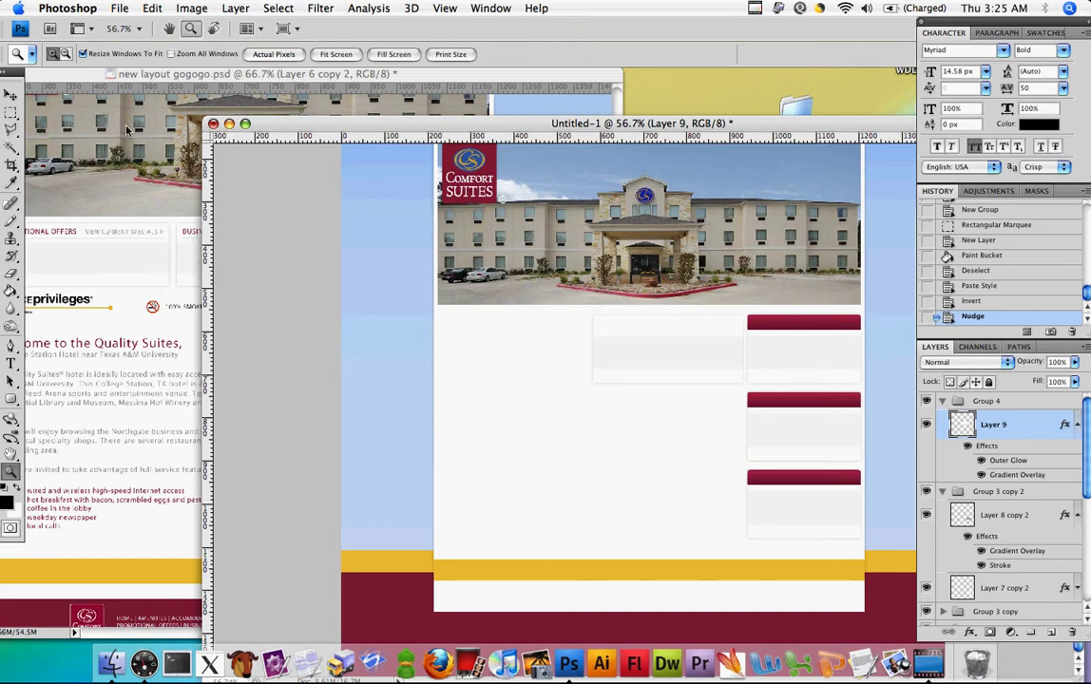
click(11, 96)
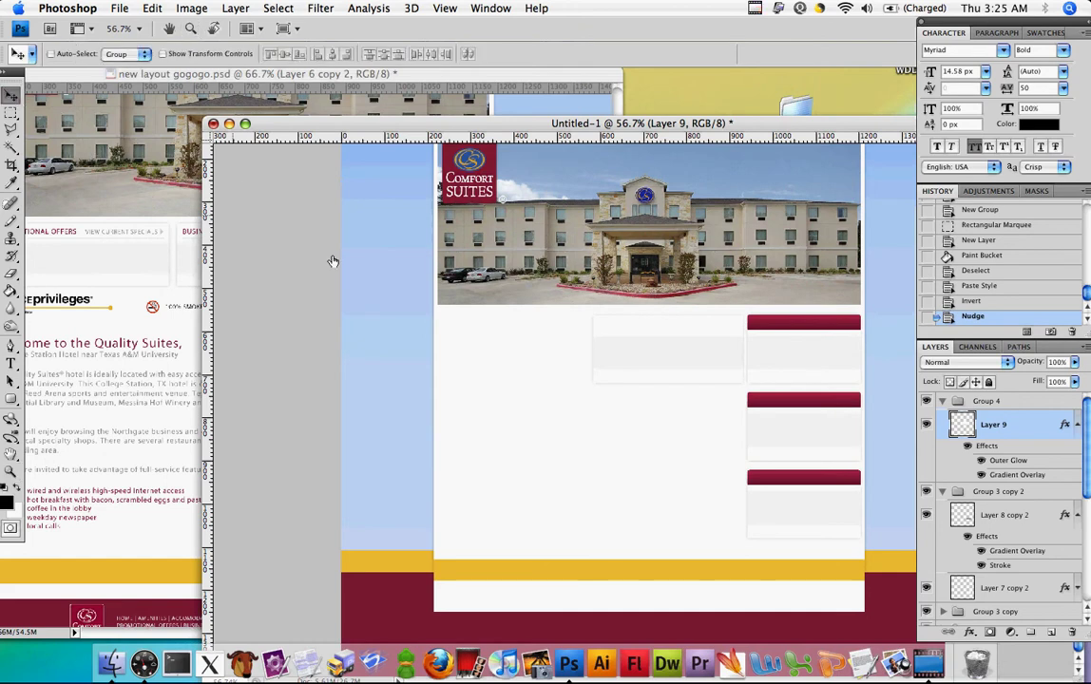
click(942, 401)
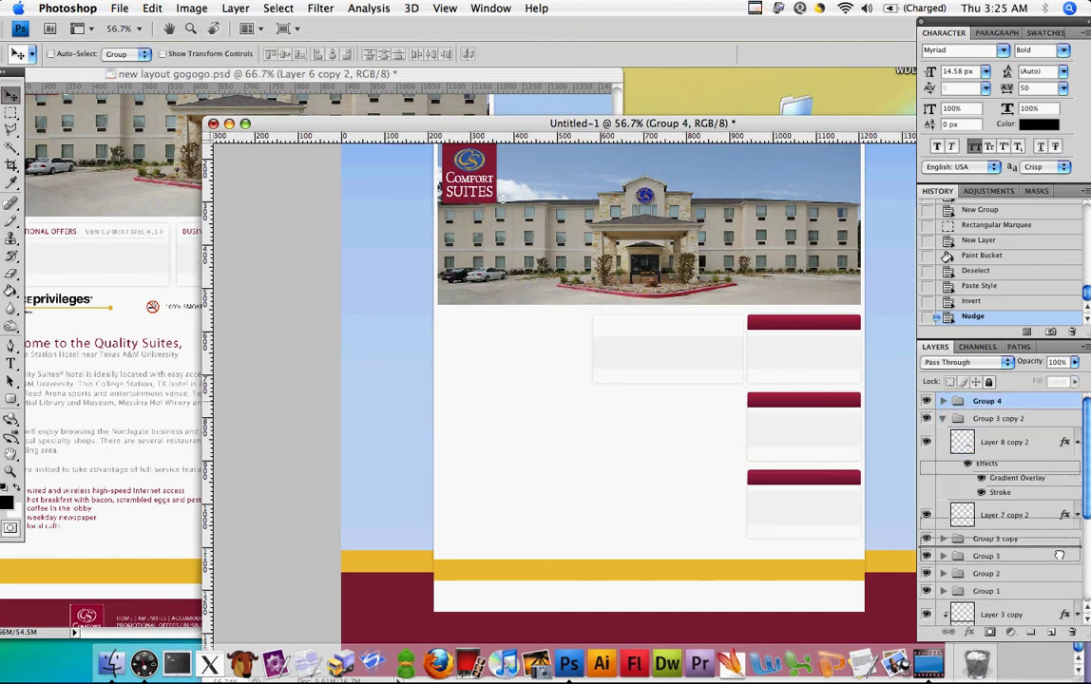
drag(988, 399, 922, 369)
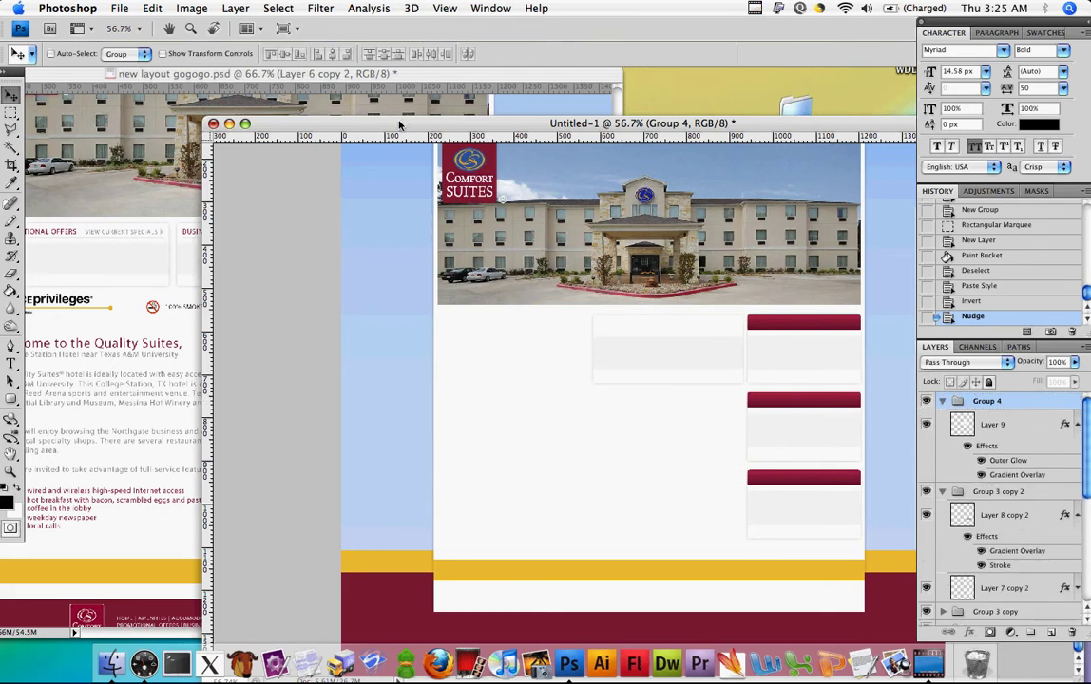
drag(400, 124, 345, 112)
scroll(580, 362, up, 3)
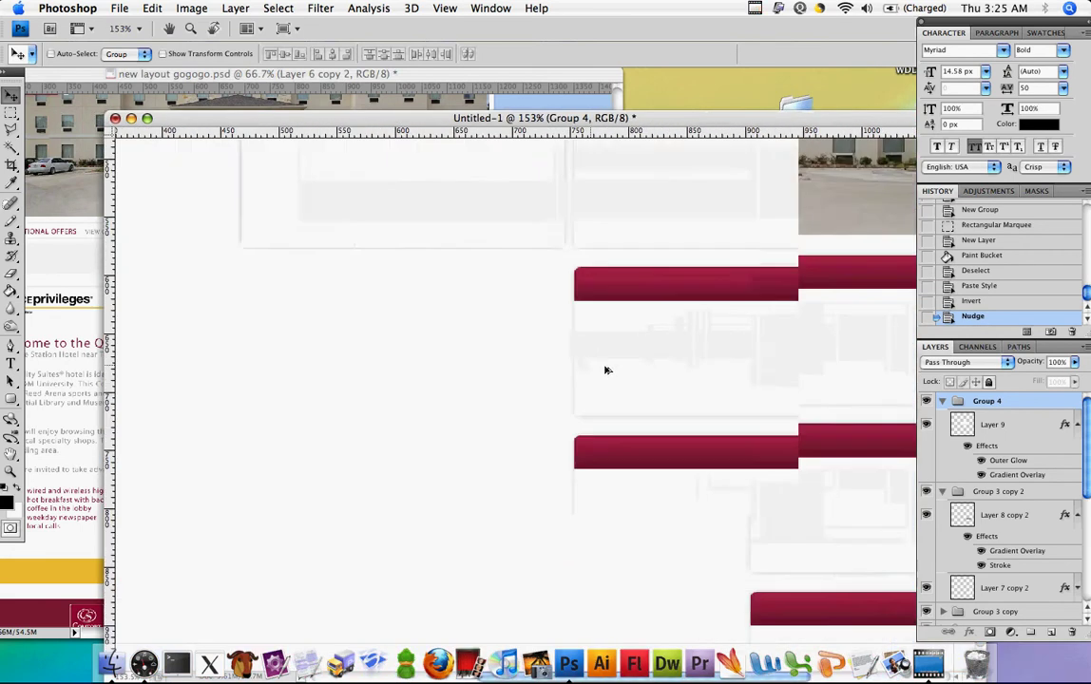
Step: Add a new layer above Layer 9 and pencil a horizontal line across the light box's top
click(993, 424)
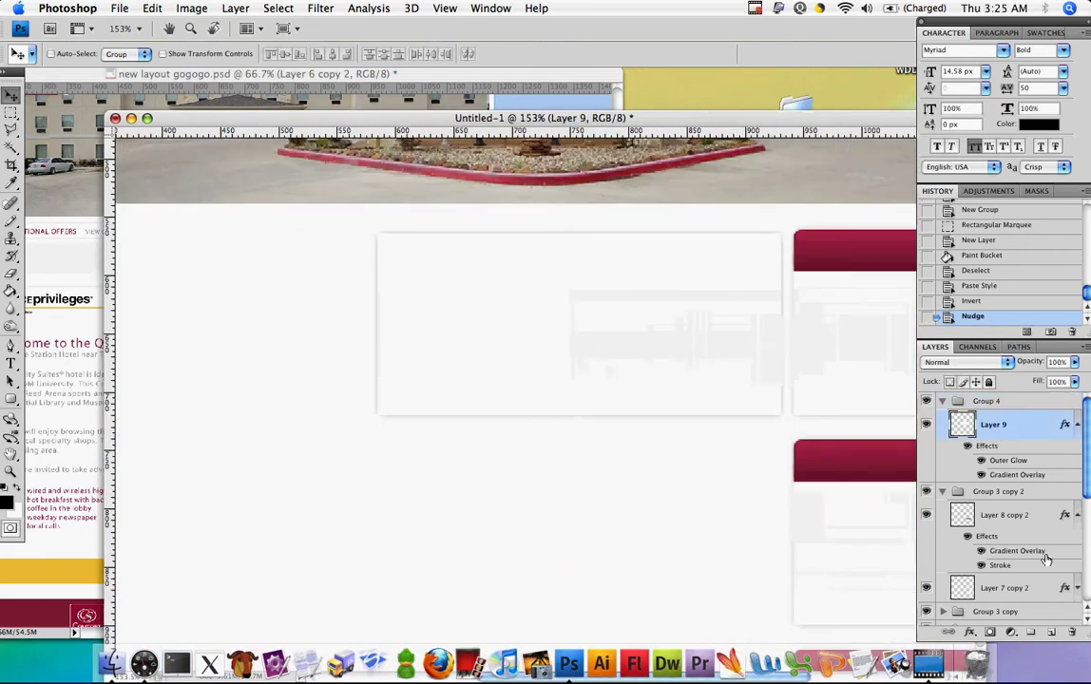
click(1051, 633)
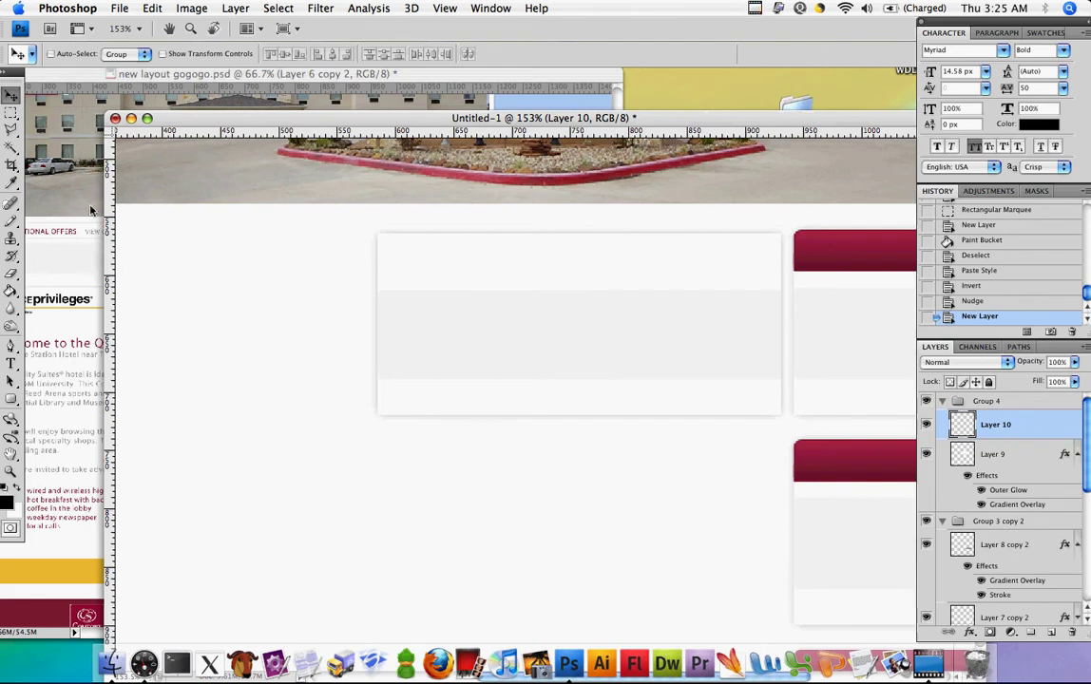
drag(19, 221, 59, 213)
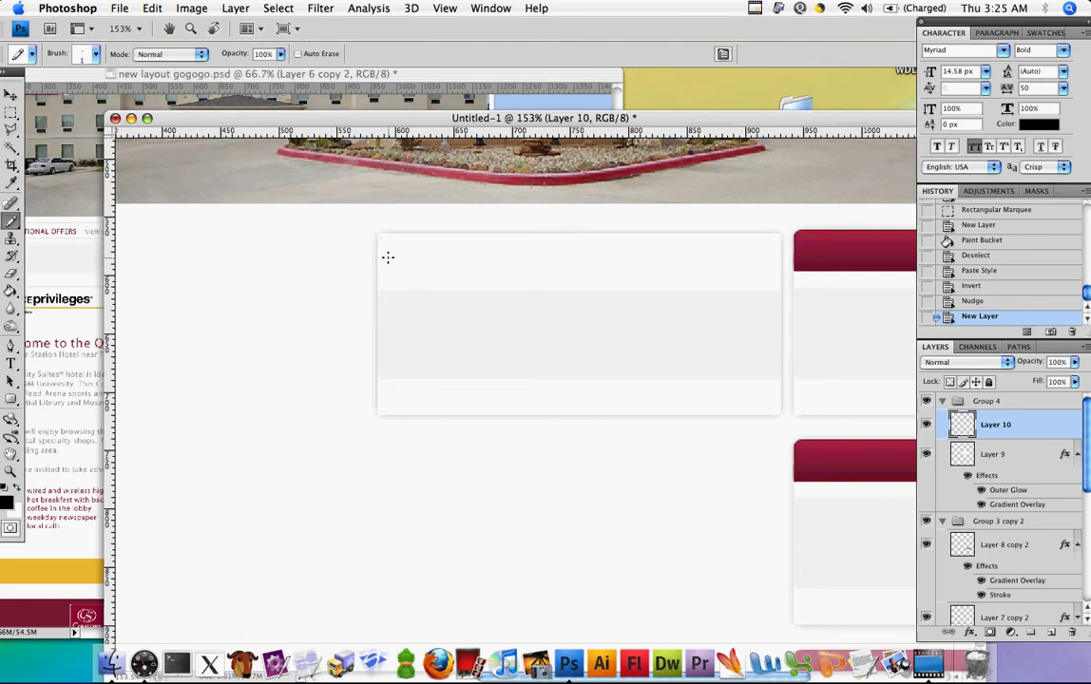
drag(388, 256, 772, 257)
Step: Nudge the line down and set its layer opacity to 15%, viewing at 100%
click(12, 94)
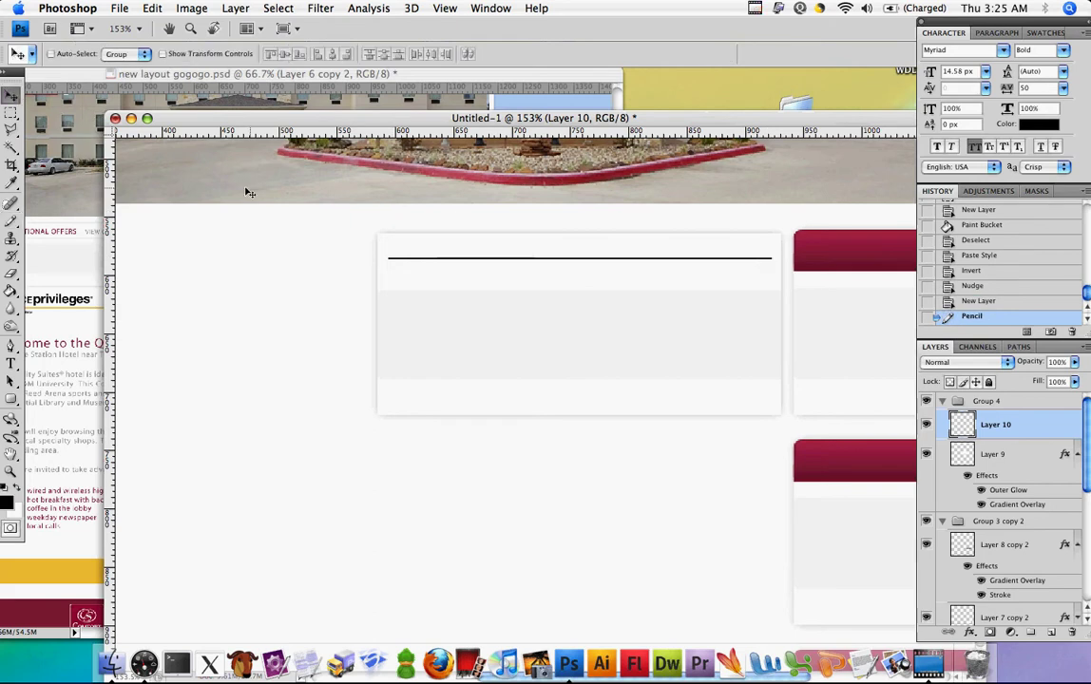
key(Down)
key(Down)
key(Down)
key(Down)
key(Down)
key(Down)
key(Down)
key(Down)
key(Down)
key(Down)
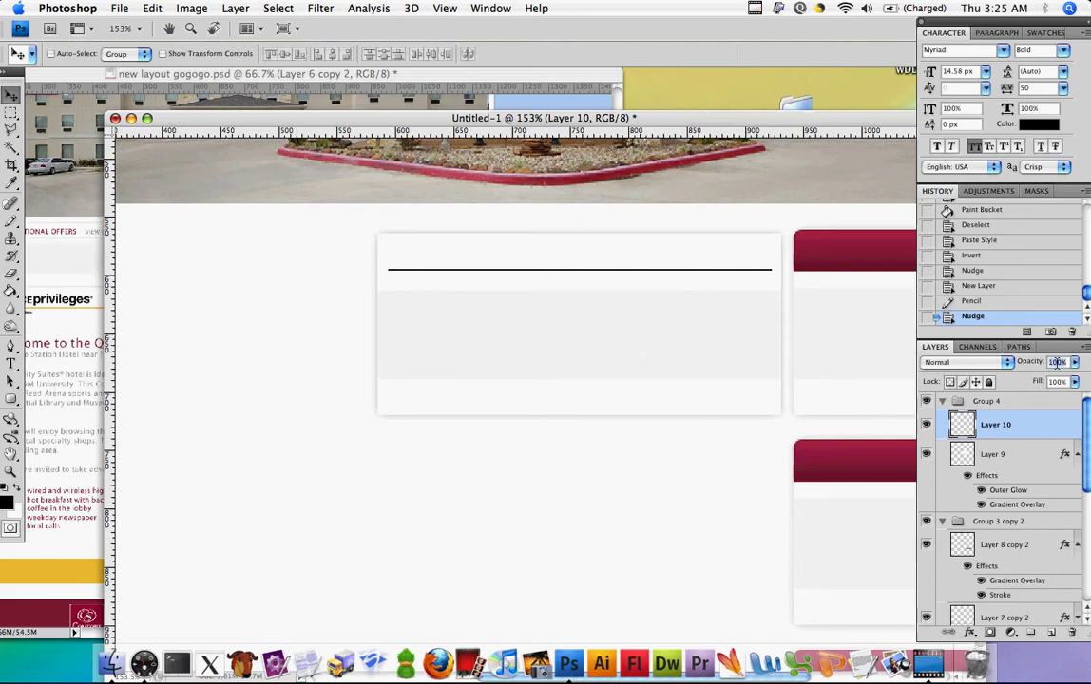
text(15)
key(Return)
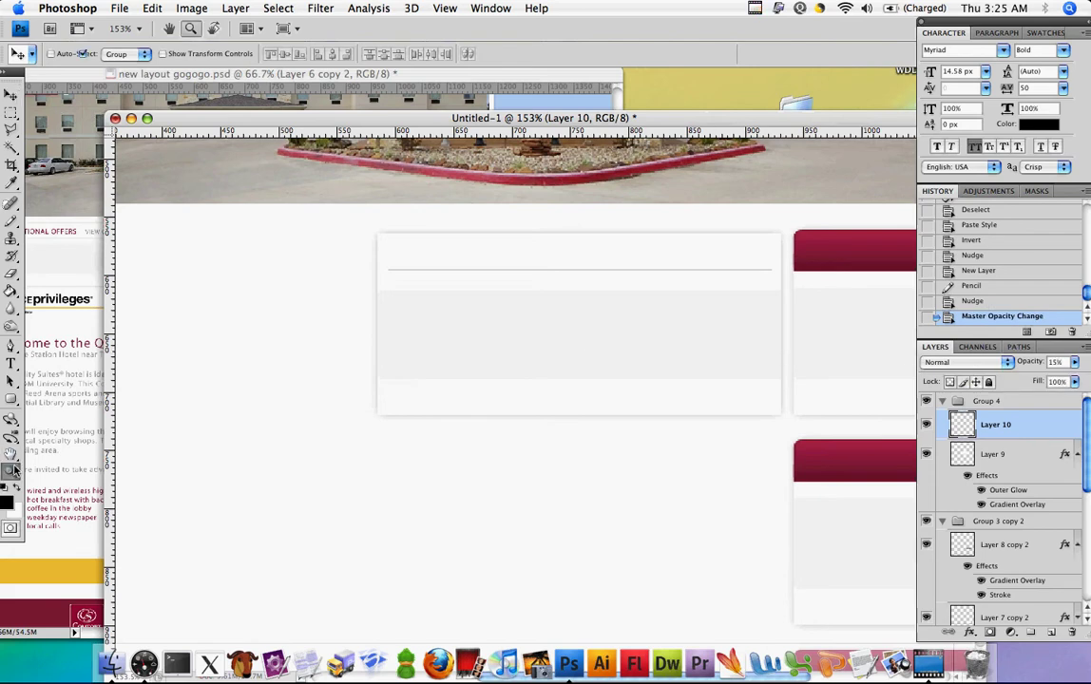
key(z)
click(274, 54)
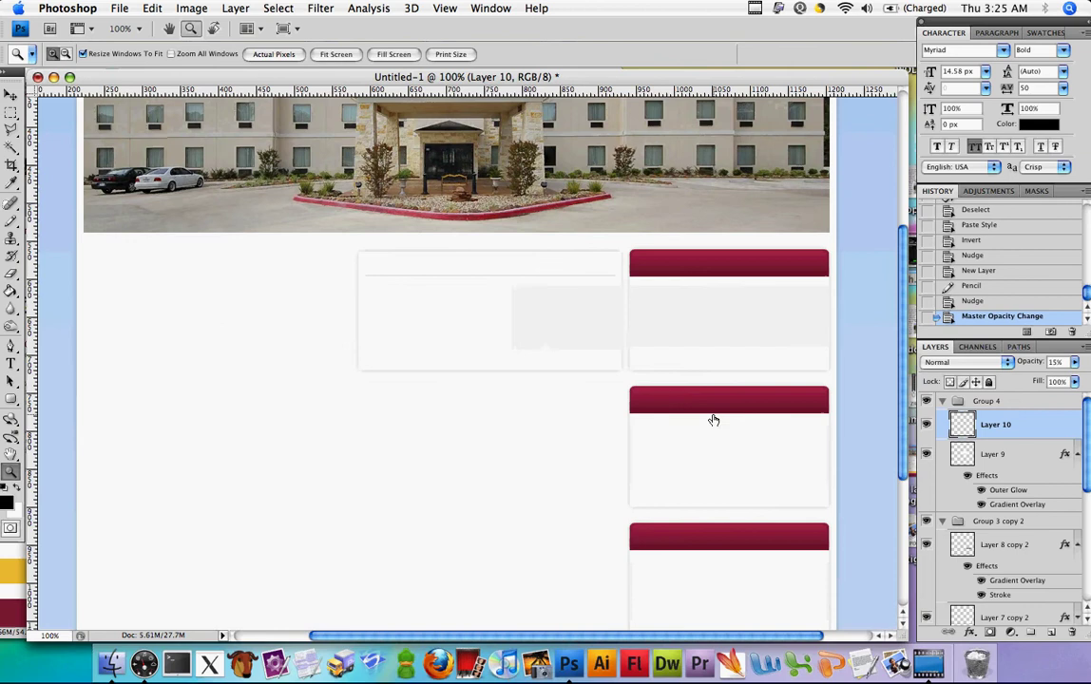
Step: Duplicate Group 4 and shift the copy left so two light boxes sit side by side
click(943, 400)
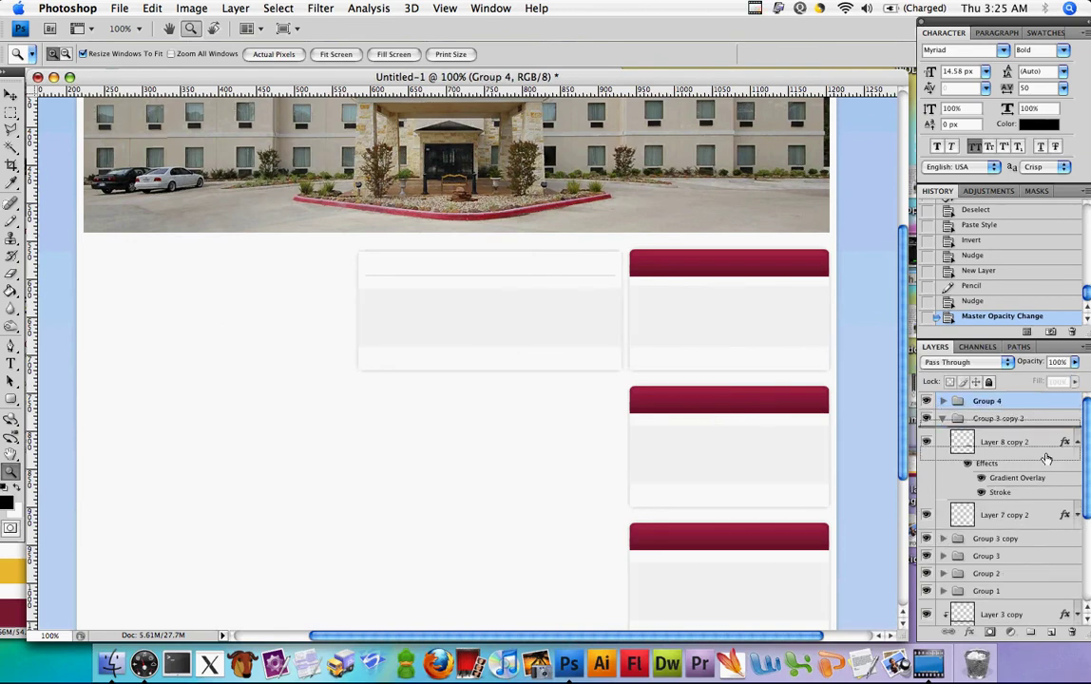
key(super+j)
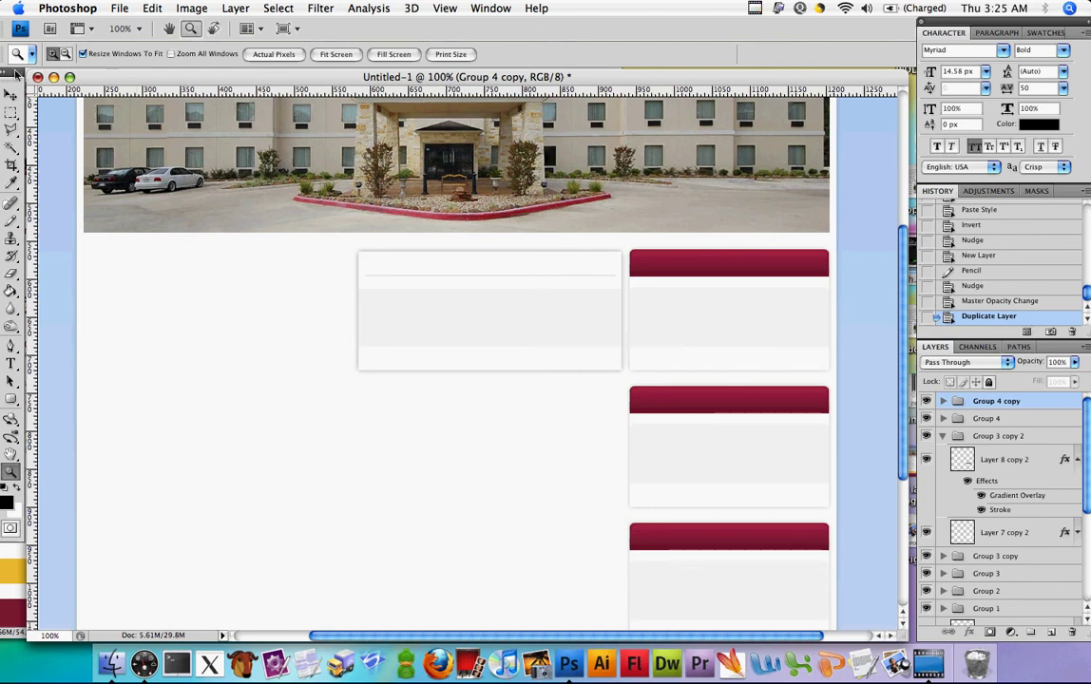
key(v)
key(shift+Left)
key(shift+Left)
key(shift+Left)
key(shift+Left)
key(shift+Left)
key(shift+Left)
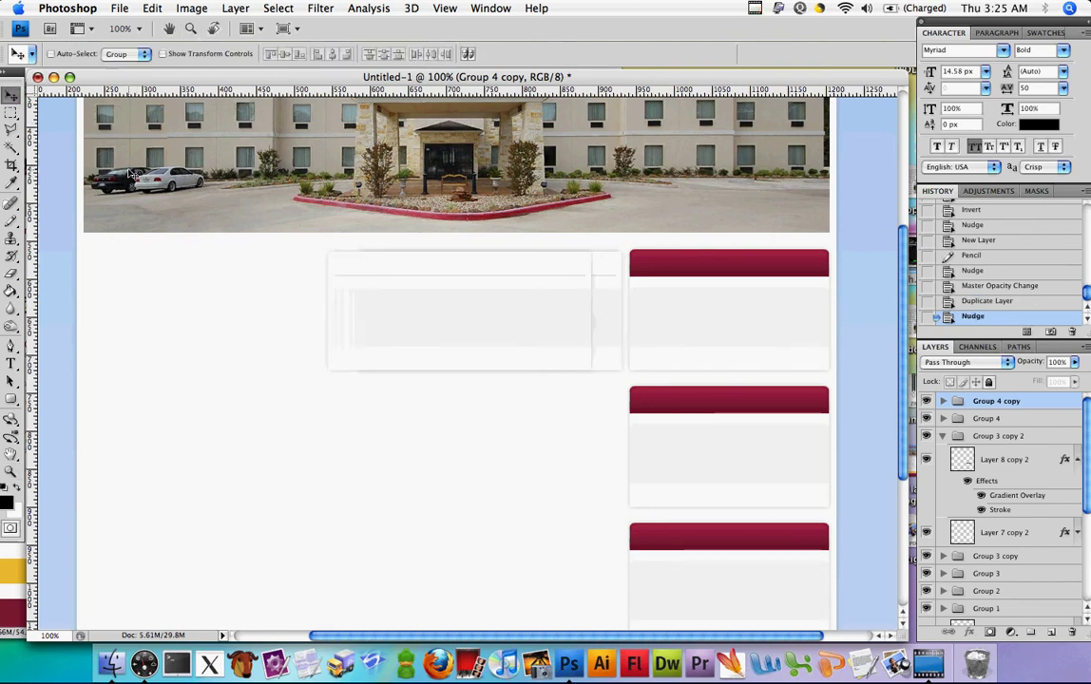
key(shift+Left)
key(shift+Left)
key(shift+Left)
key(shift+Left)
key(shift+Left)
key(shift+Left)
key(shift+Left)
key(shift+Left)
key(shift+Left)
key(shift+Left)
key(shift+Left)
key(shift+Left)
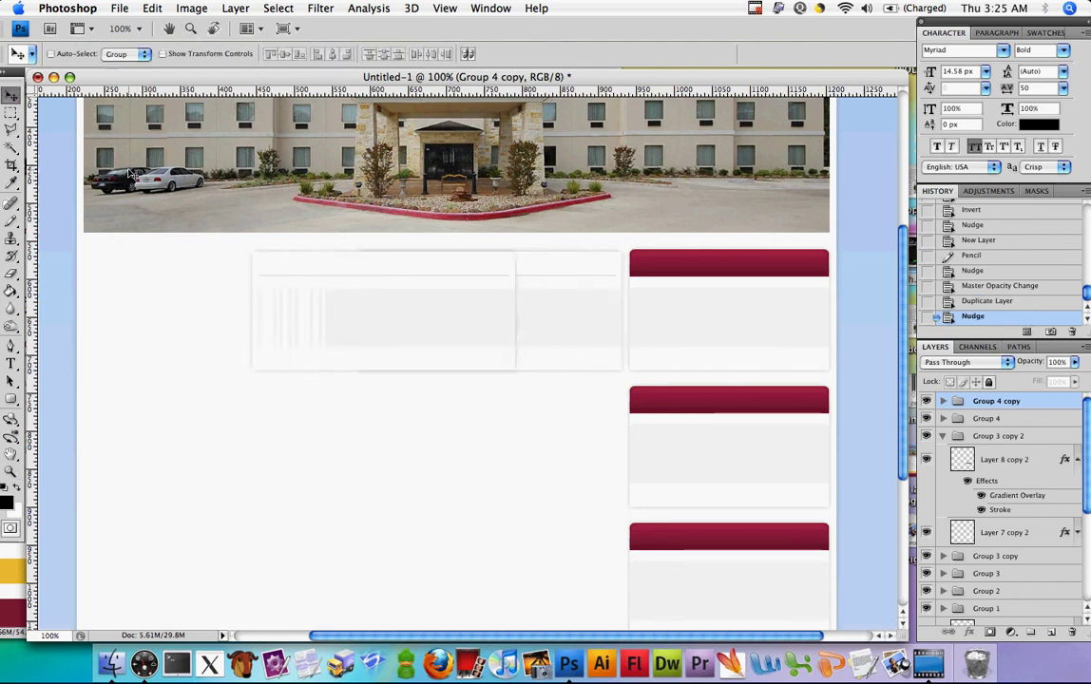
key(shift+Left)
key(shift+Left)
key(shift+Left)
key(shift+Left)
key(shift+Left)
key(shift+Left)
key(shift+Left)
key(shift+Left)
key(shift+Left)
key(shift+Left)
key(shift+Left)
key(shift+Left)
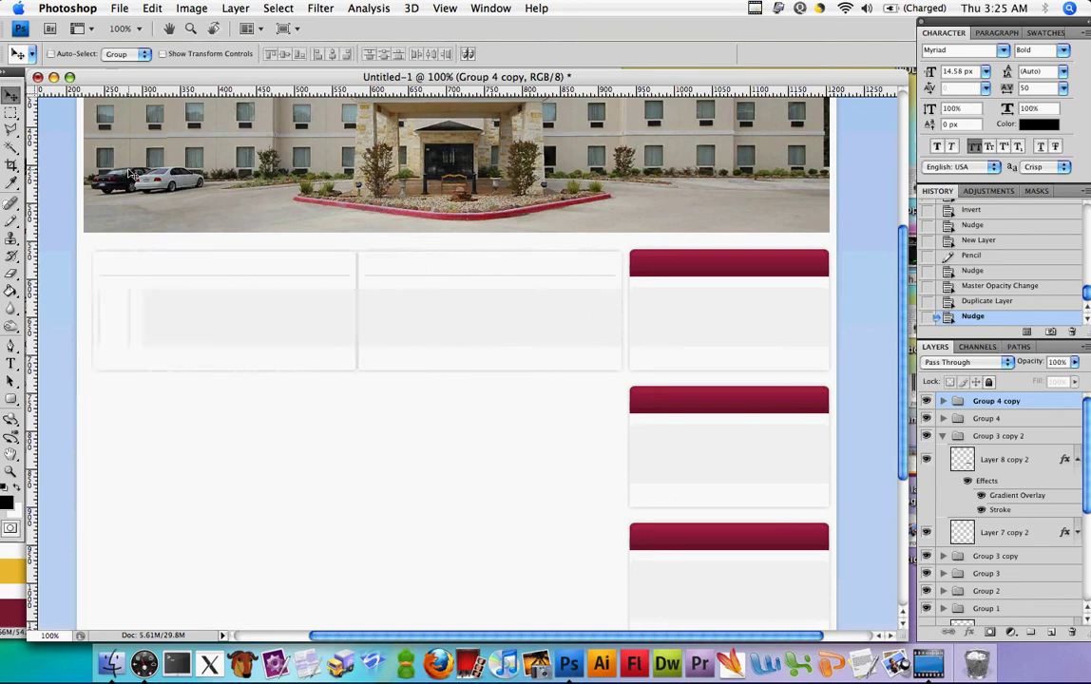
key(shift+Right)
key(shift+Left)
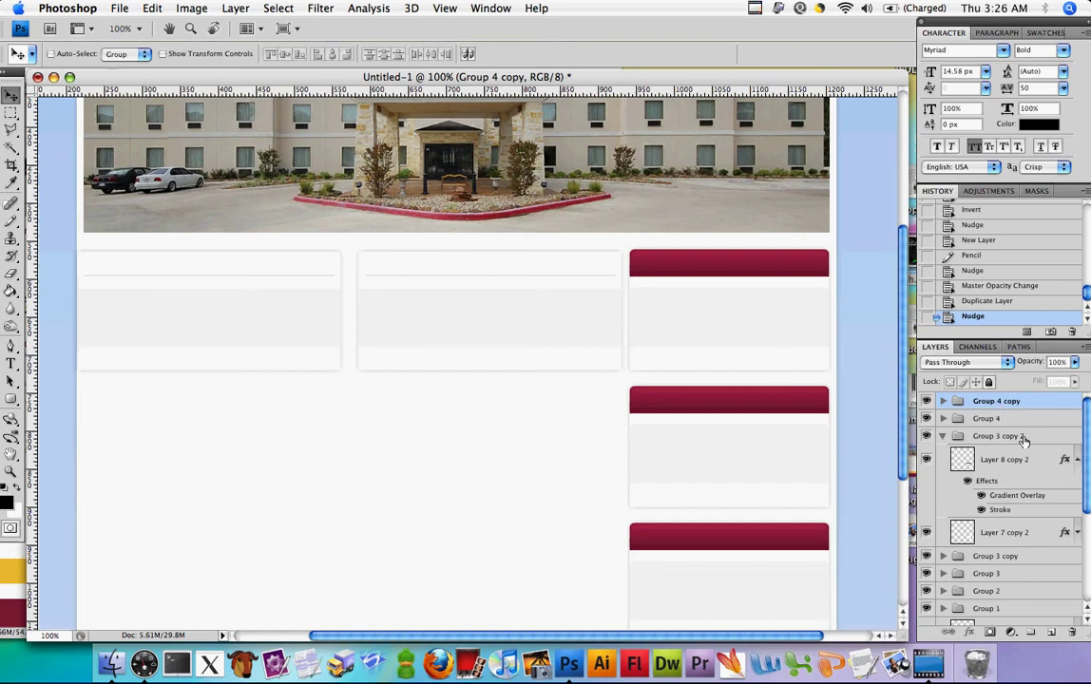
Step: Delete Group 4 copy together with its contents, leaving only Group 4
click(1072, 632)
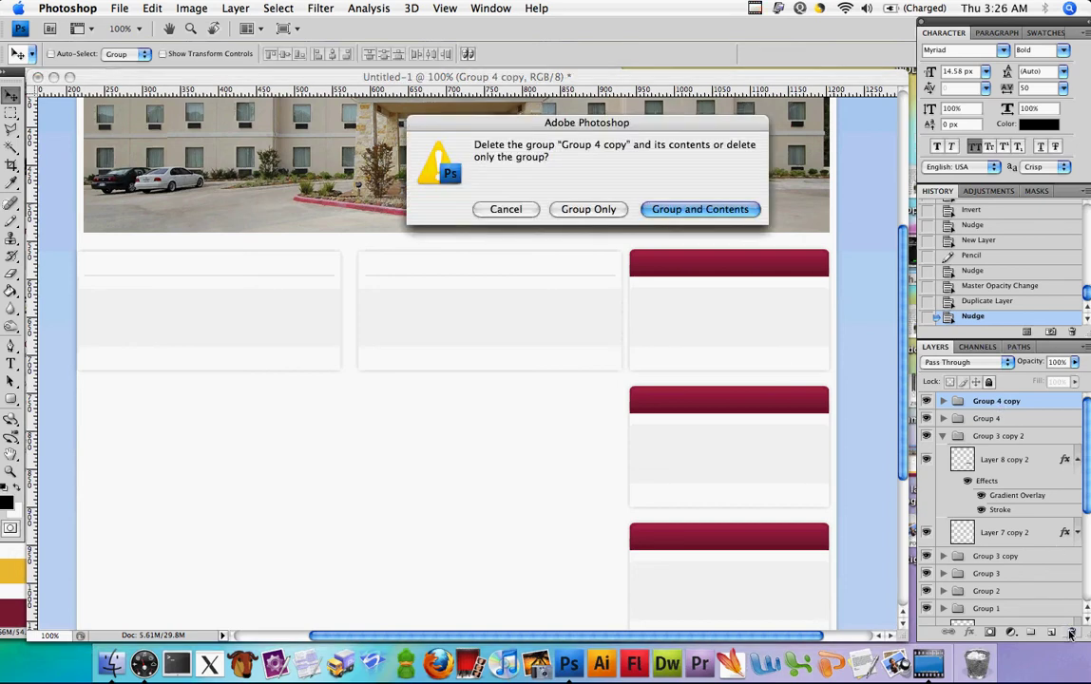
key(Return)
super+click(619, 368)
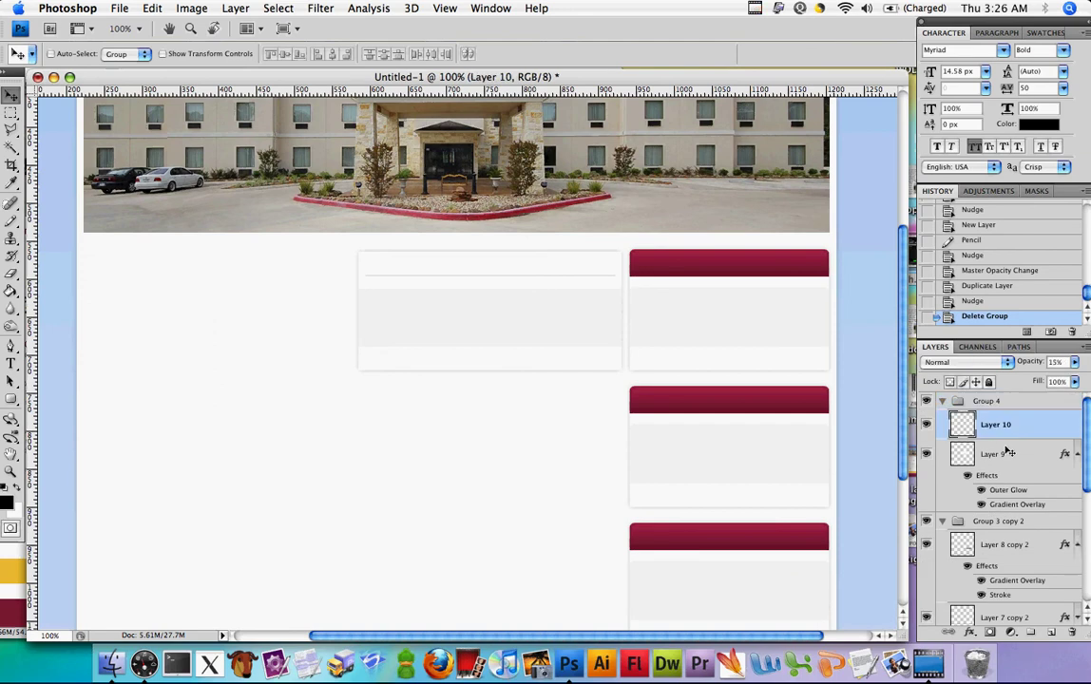
super+click(619, 368)
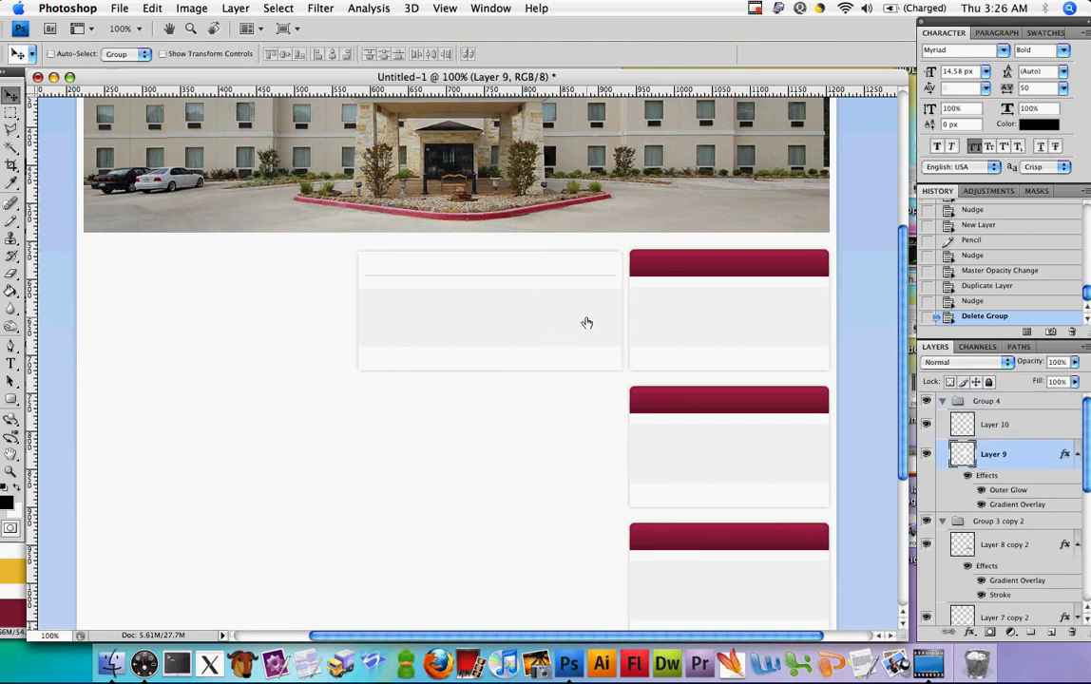
Step: Narrow the Group 4 content box from its left side to about 317 px wide
super+click(876, 366)
key(super+t)
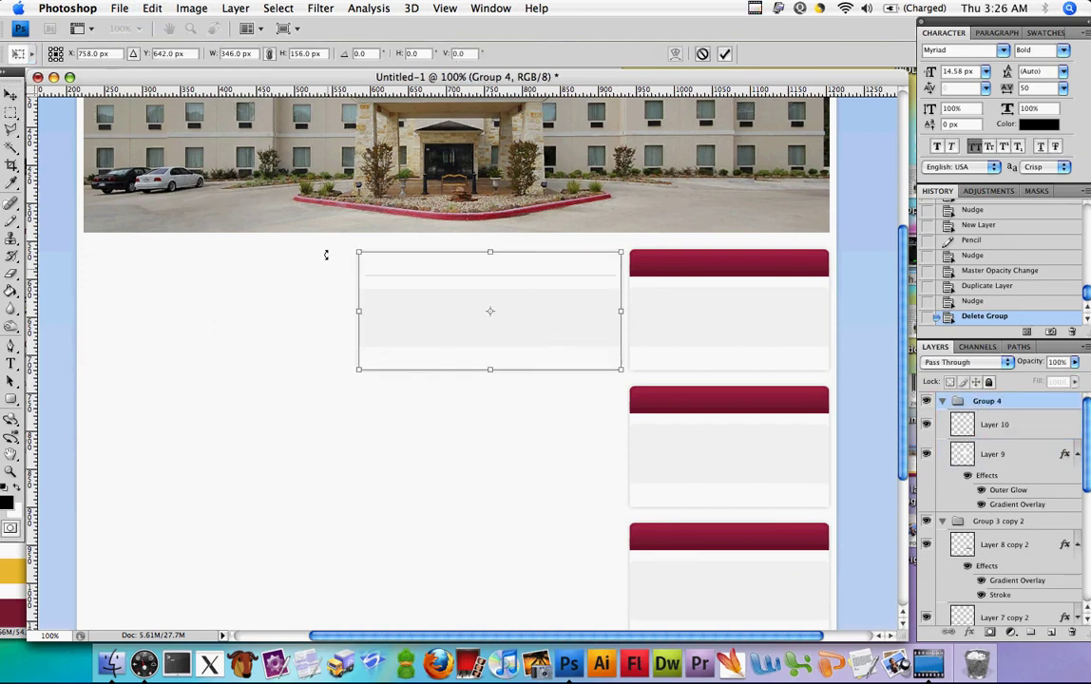
drag(359, 311, 377, 310)
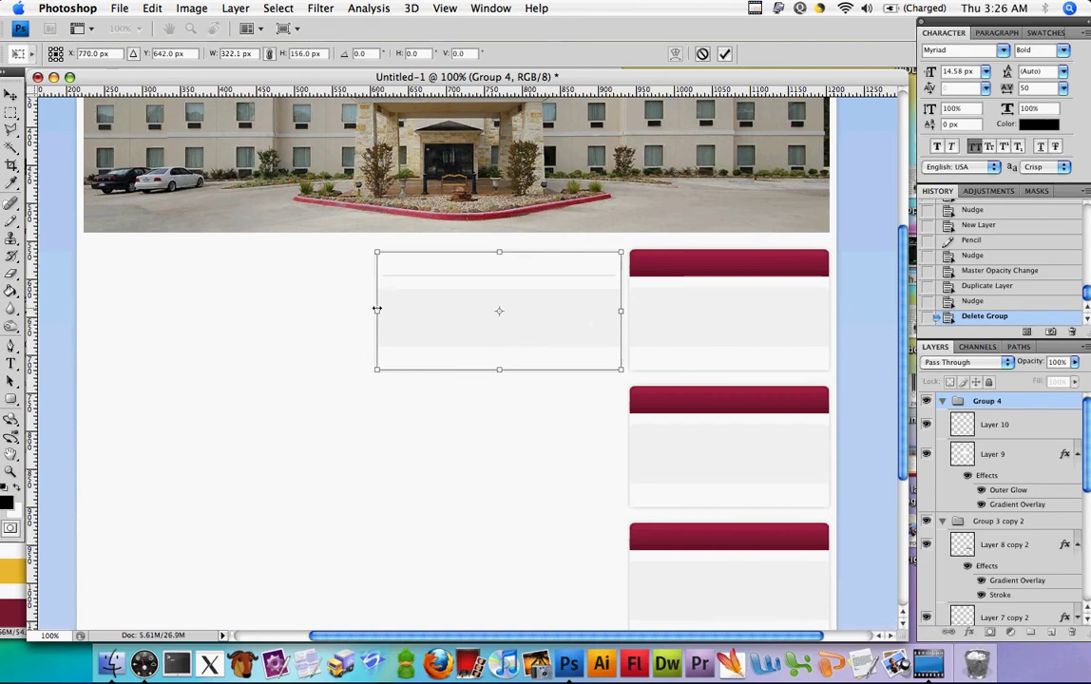
drag(378, 309, 381, 309)
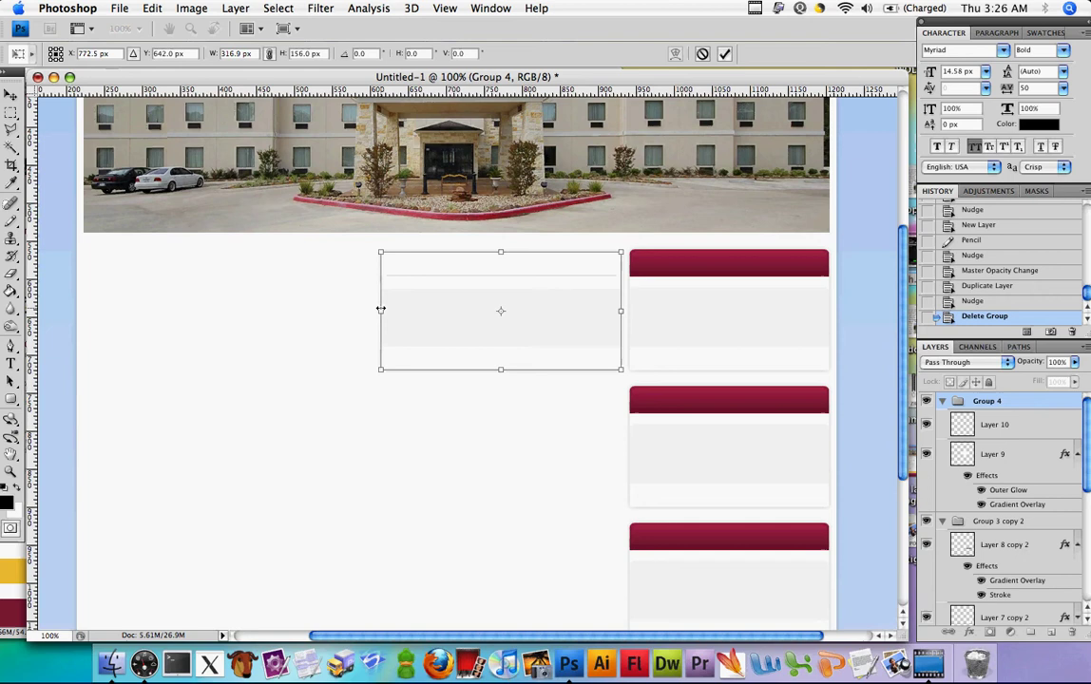
key(Return)
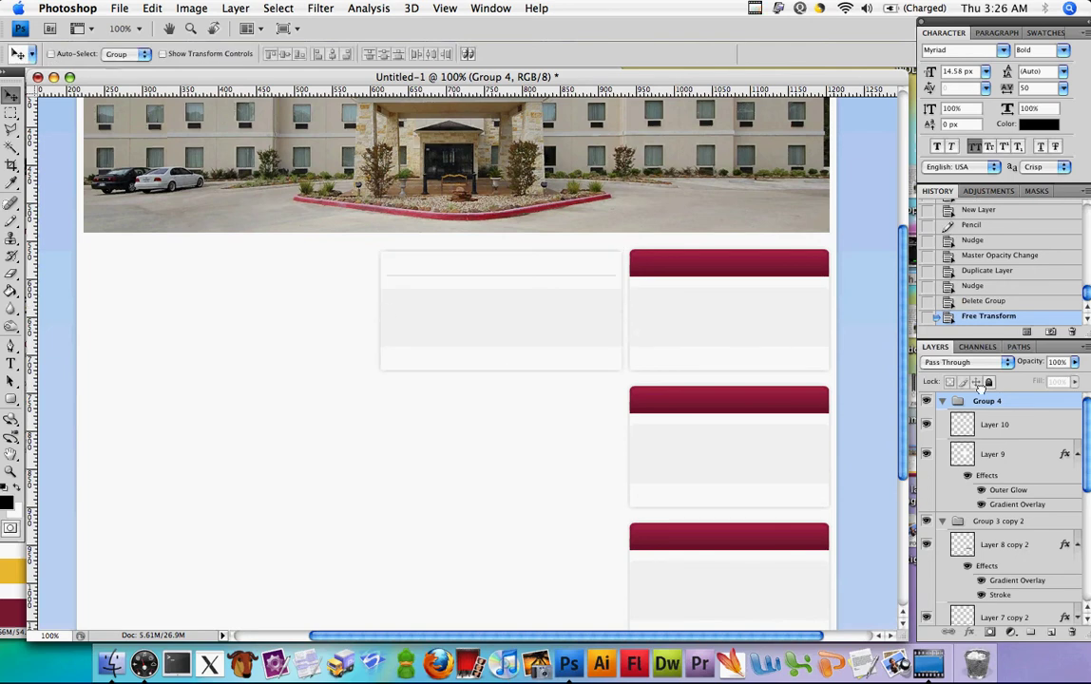
Step: Alt-drag Group 4 to duplicate it and shift the copy left into the left column
drag(1004, 449, 655, 448)
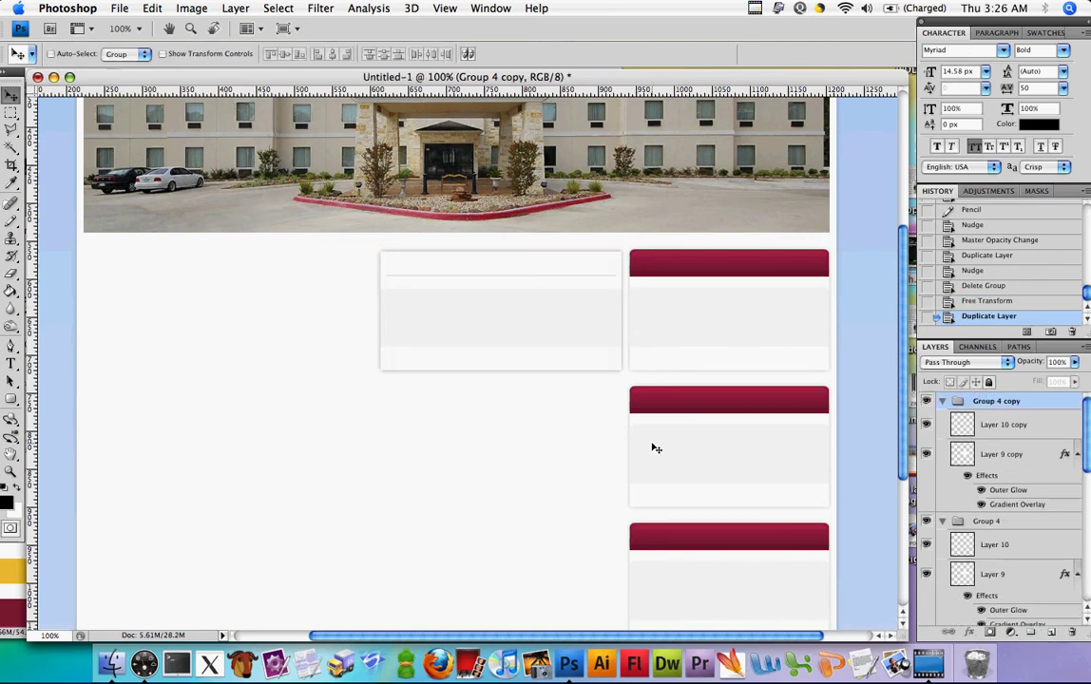
key(shift+Left)
key(shift+Left)
key(shift+Left)
key(shift+Left)
key(shift+Left)
key(shift+Left)
key(shift+Left)
key(shift+Left)
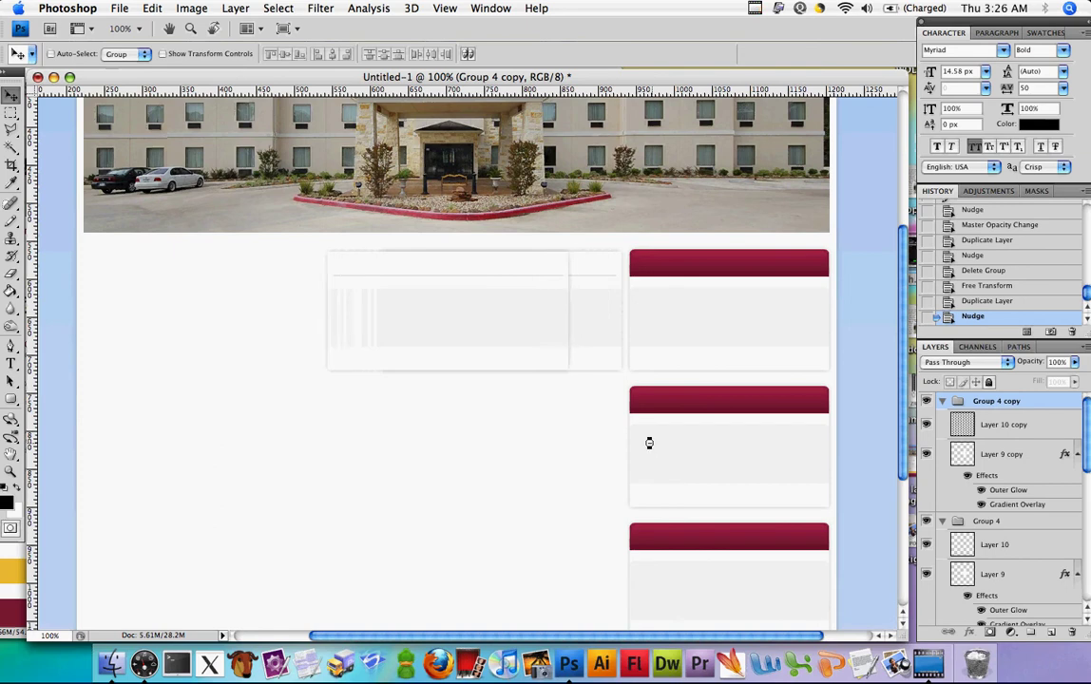
key(shift+Left)
key(shift+Left)
key(shift+Left)
key(shift+Left)
key(shift+Left)
key(shift+Left)
key(shift+Left)
key(shift+Left)
key(shift+Left)
key(shift+Left)
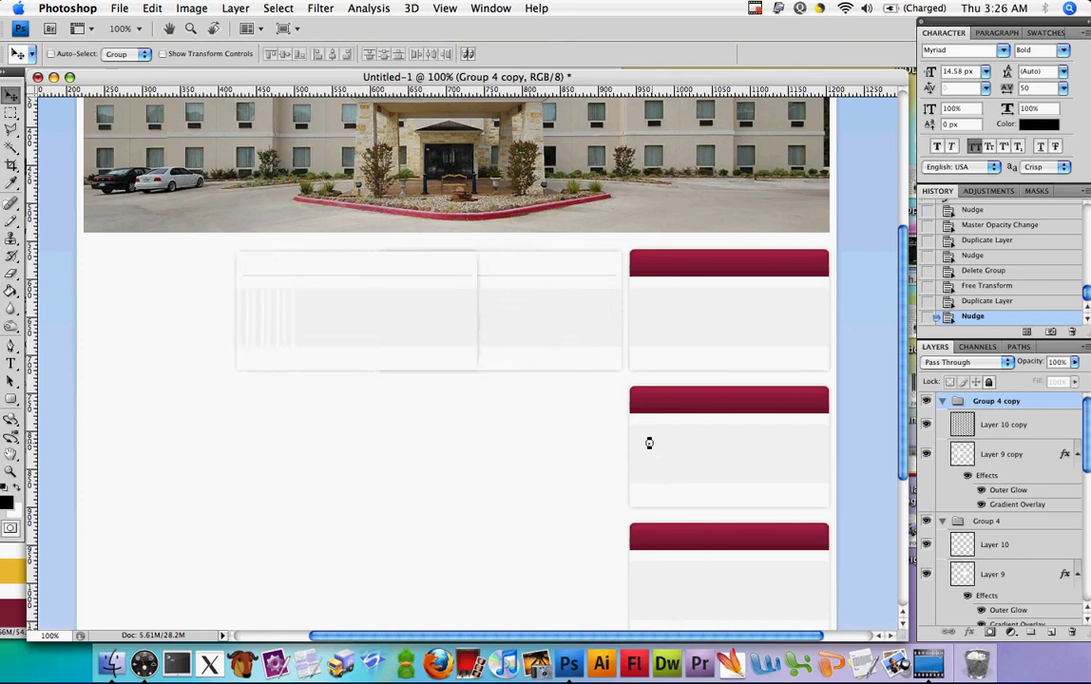
key(shift+Left)
key(shift+Left)
key(shift+Left)
key(shift+Left)
key(shift+Left)
key(shift+Left)
key(shift+Left)
key(shift+Left)
key(shift+Left)
key(shift+Left)
key(shift+Left)
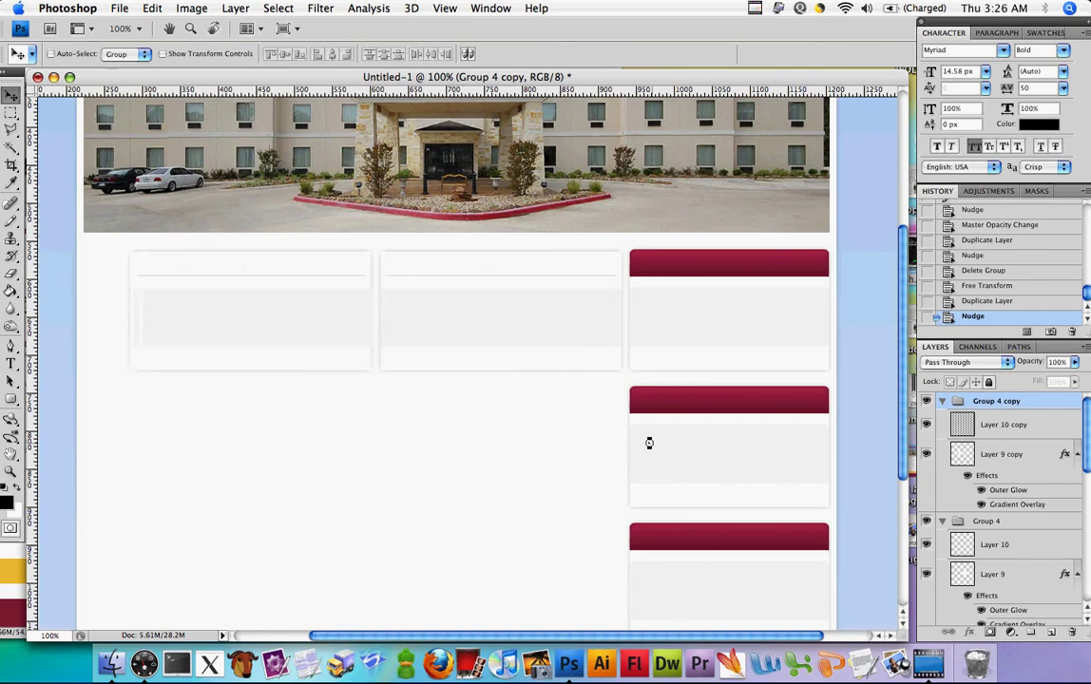
key(shift+Left)
key(shift+Left)
key(shift+Left)
key(shift+Left)
key(shift+Left)
key(shift+Left)
key(shift+Left)
key(shift+Left)
key(shift+Left)
key(shift+Left)
key(shift+Left)
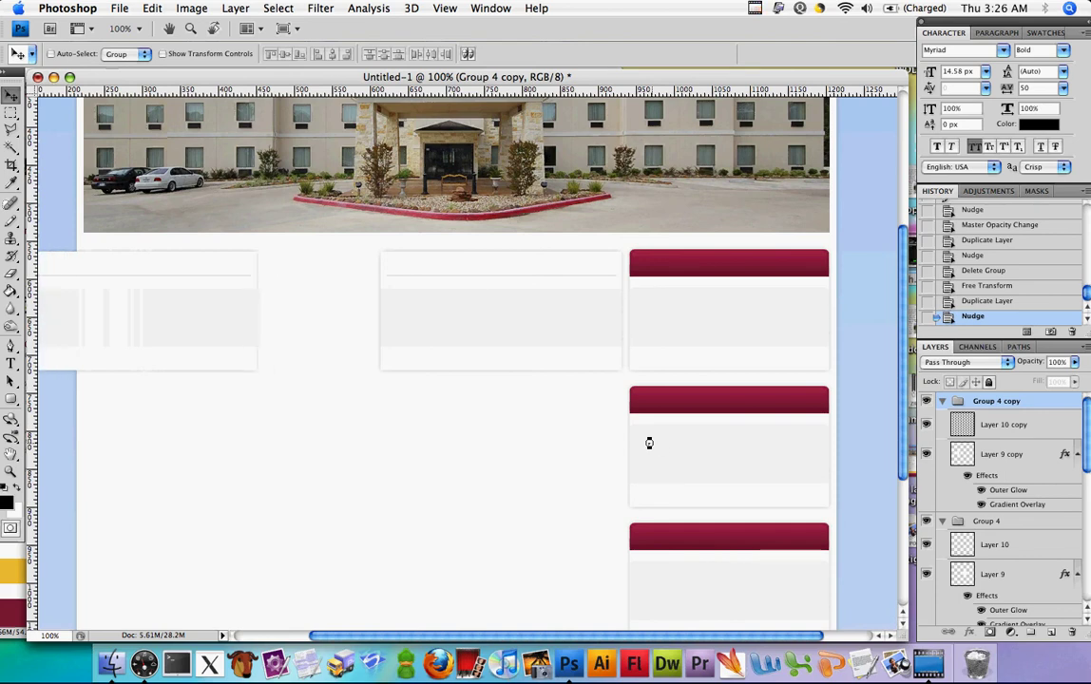
key(shift+Right)
key(shift+Right)
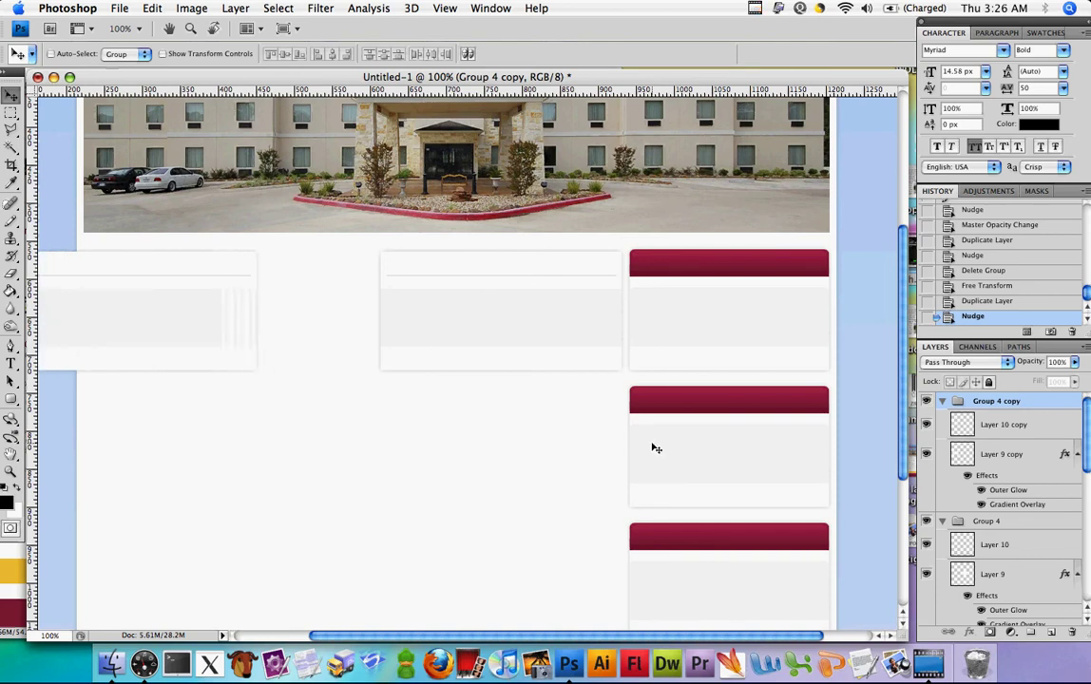
key(shift+Right)
key(shift+Right)
key(shift+Right)
key(shift+Right)
key(shift+Right)
key(shift+Right)
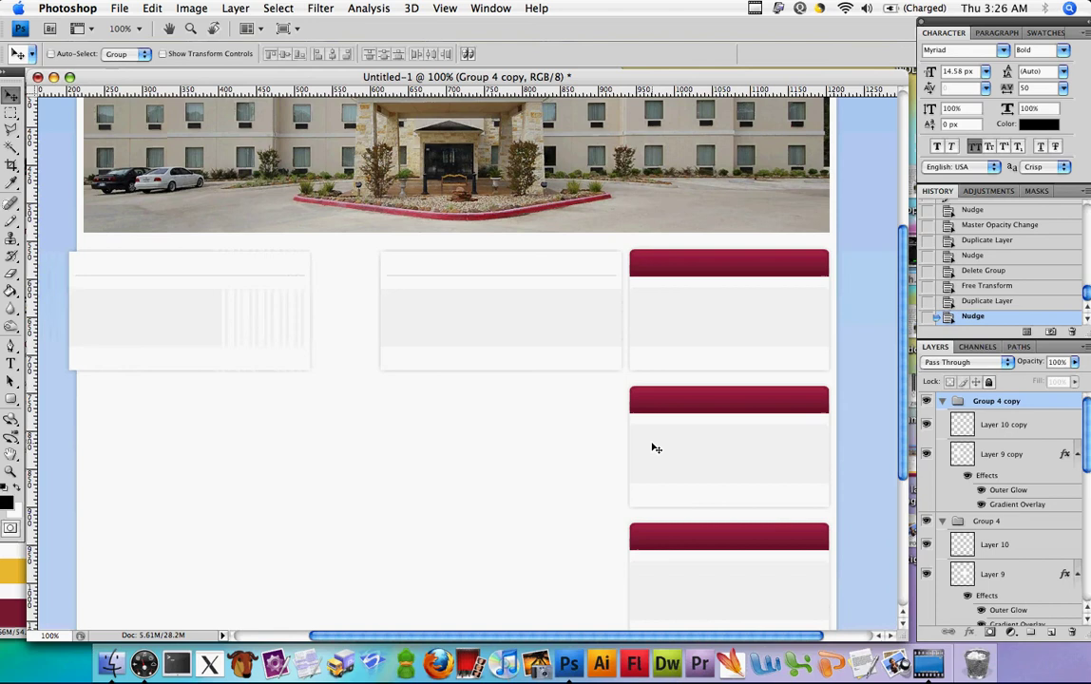
key(shift+Right)
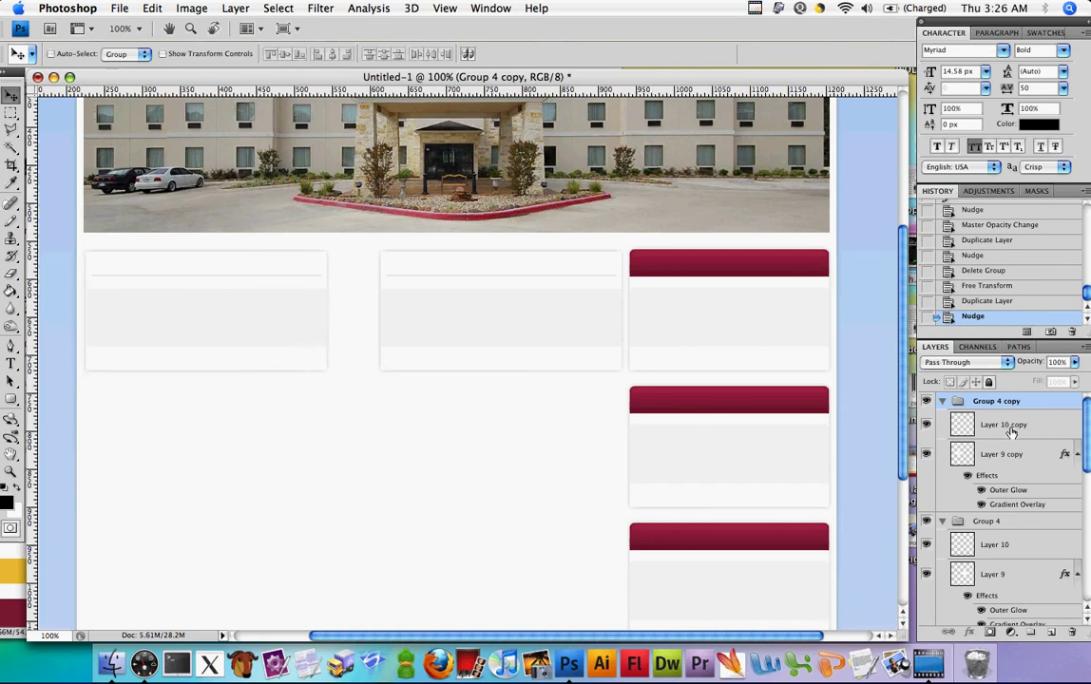
Step: Nudge the original box, then both boxes together, so they're evenly spaced beside the sidebar
click(943, 401)
click(986, 418)
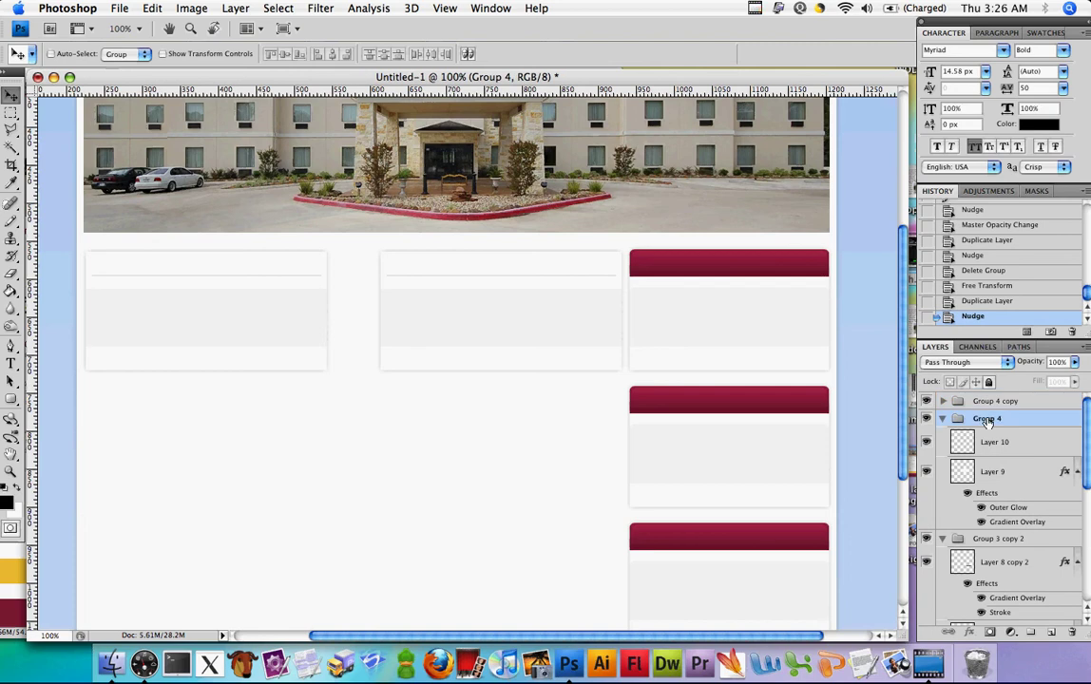
key(shift+Left)
key(shift+Left)
key(shift+Left)
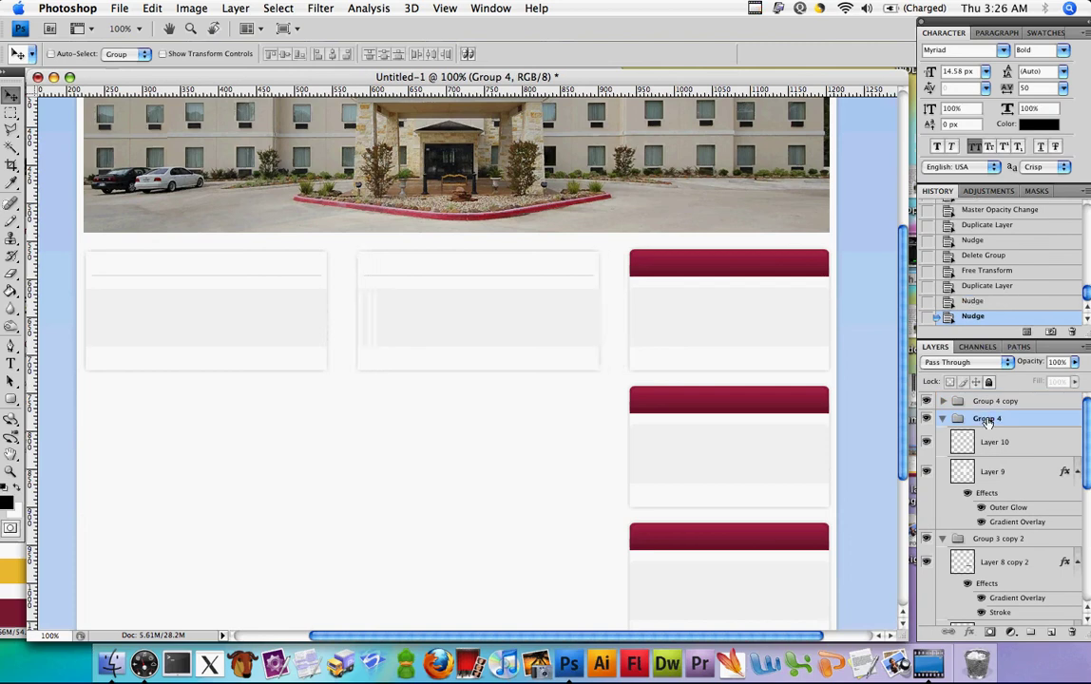
key(shift+Left)
key(shift+Left)
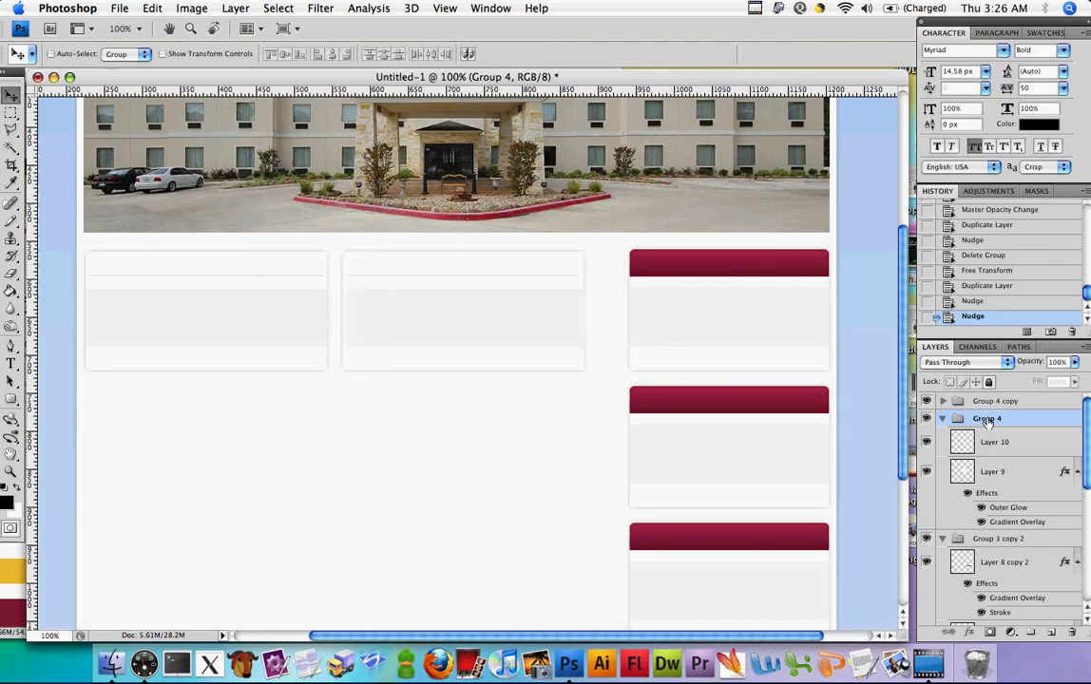
key(shift+Right)
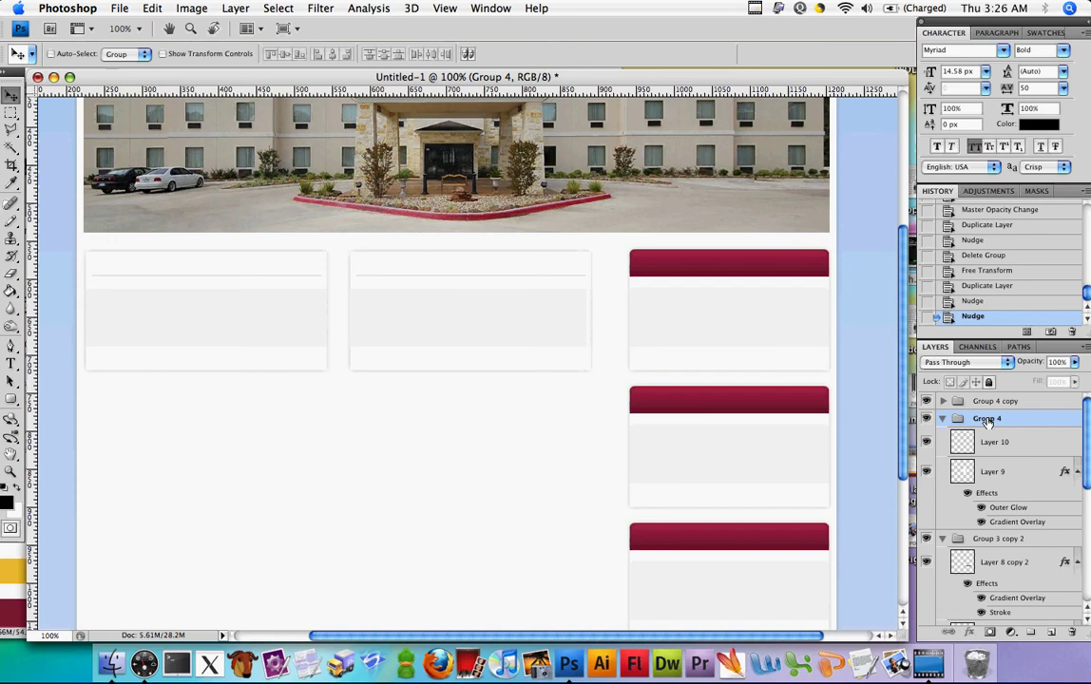
shift+click(1034, 407)
key(shift+Right)
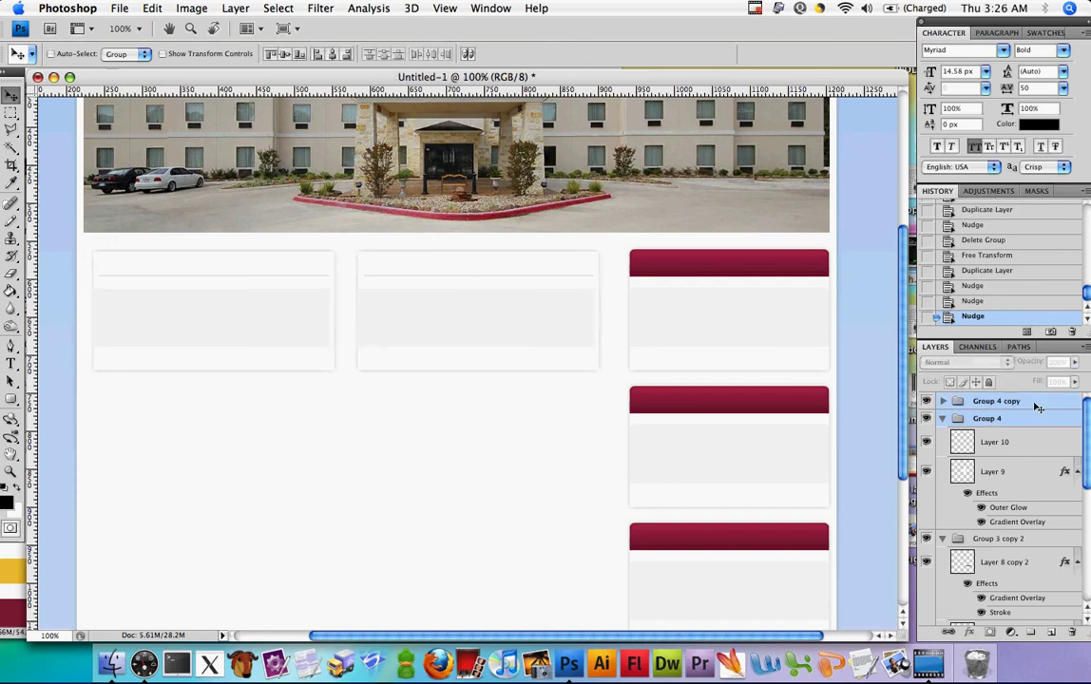
Step: Zoom Untitled-1 and new layout gogogo.psd both to 50%, bringing Untitled-1 to the front
key(z)
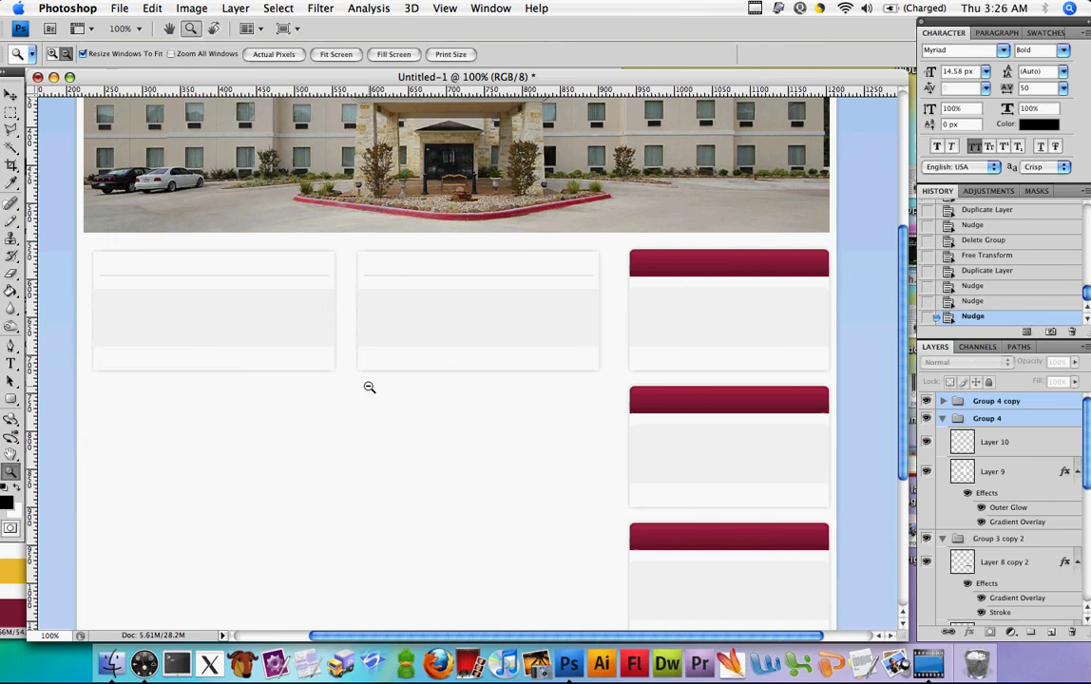
alt+click(371, 385)
alt+click(371, 358)
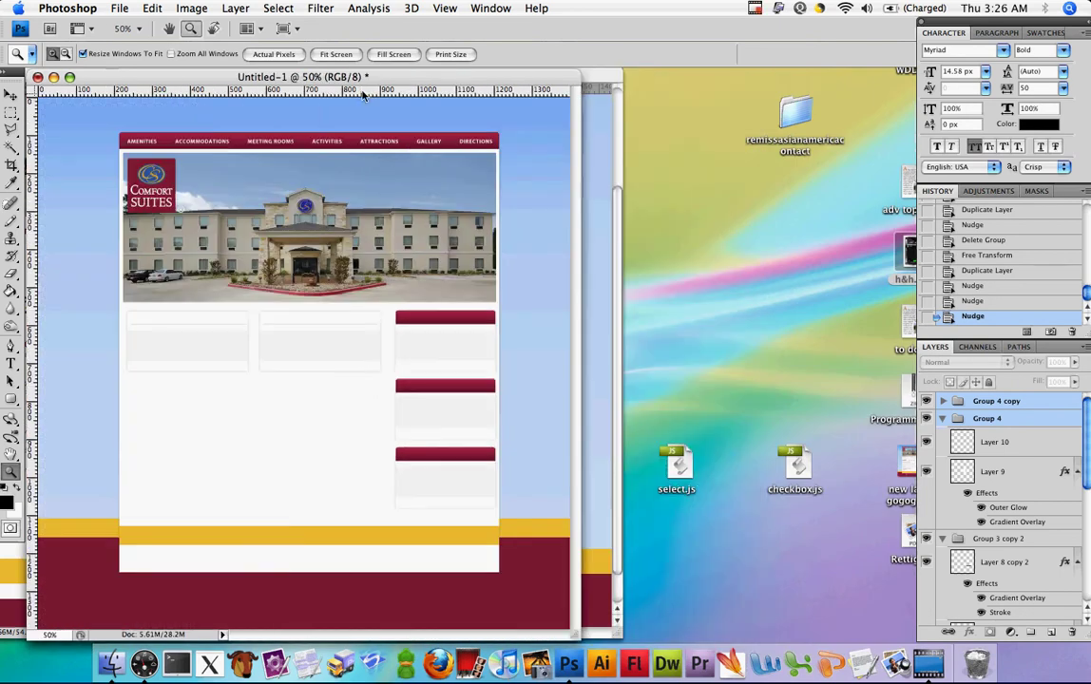
drag(329, 74, 660, 74)
click(298, 74)
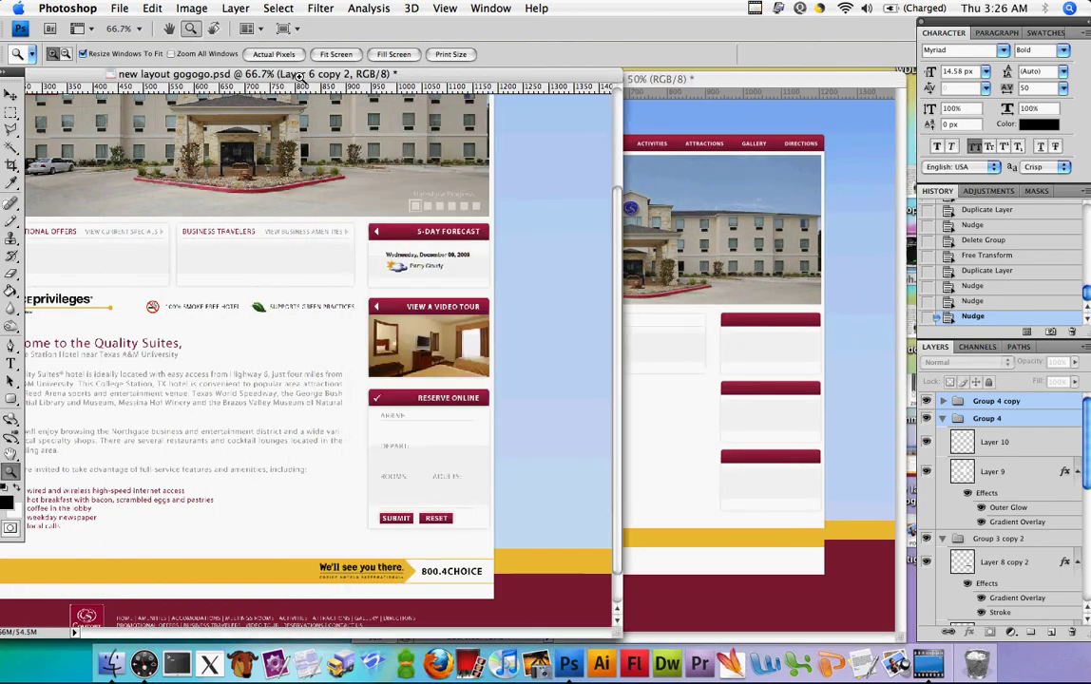
alt+click(451, 221)
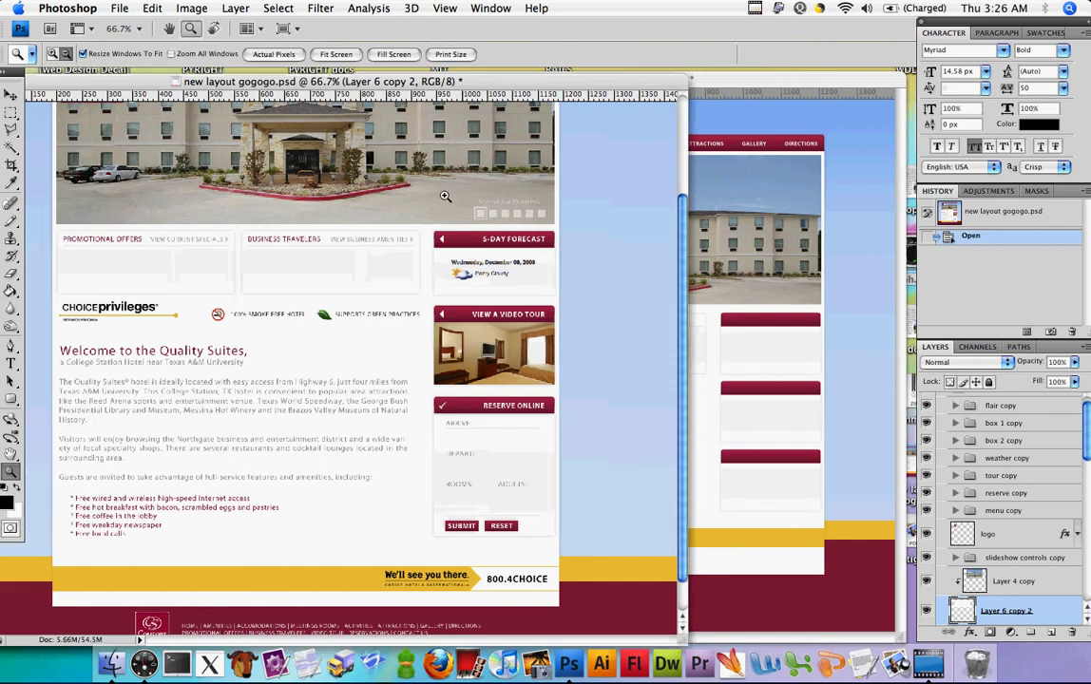
click(633, 80)
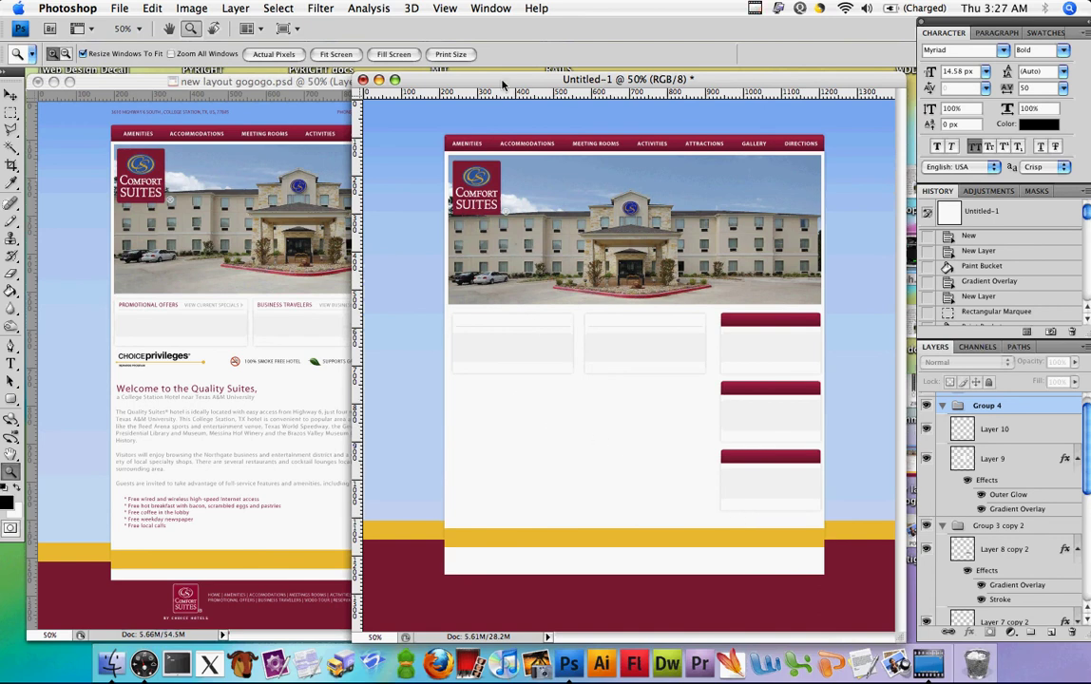
Step: Position the Untitled-1 window beside new layout gogogo.psd and hide the tool panels
drag(503, 86, 594, 211)
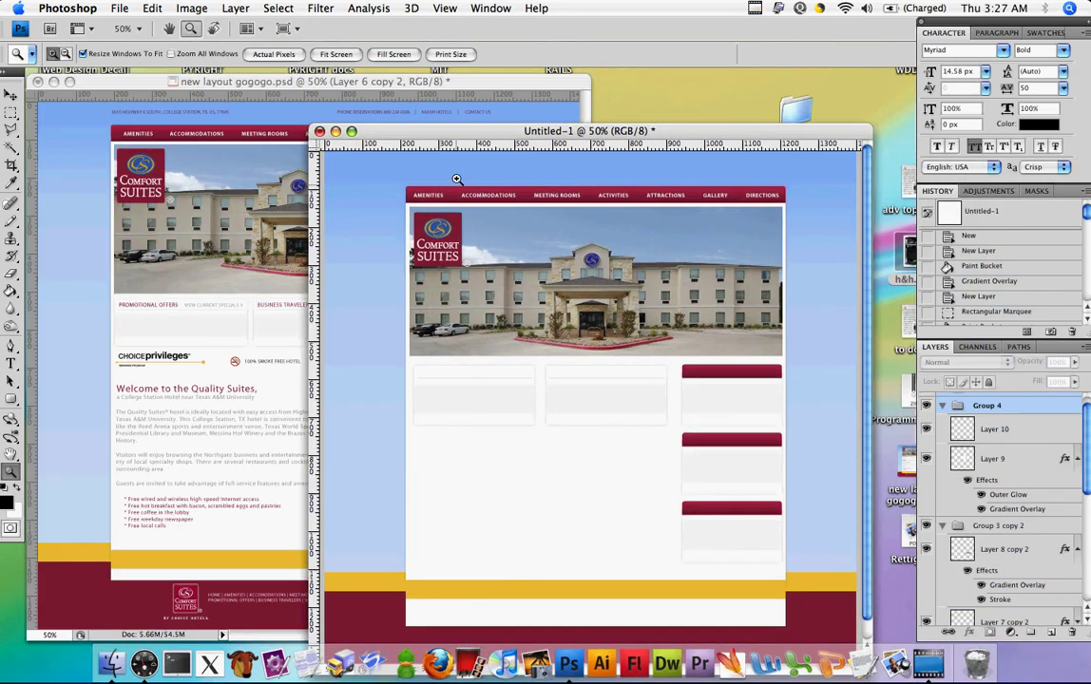
drag(463, 130, 483, 88)
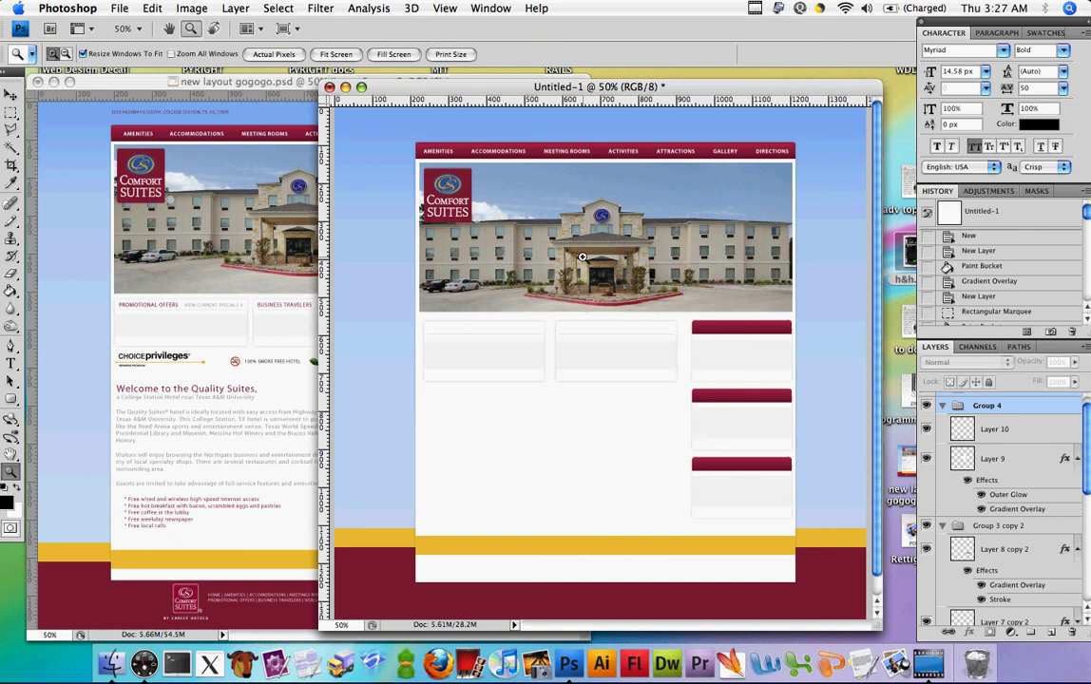
click(12, 94)
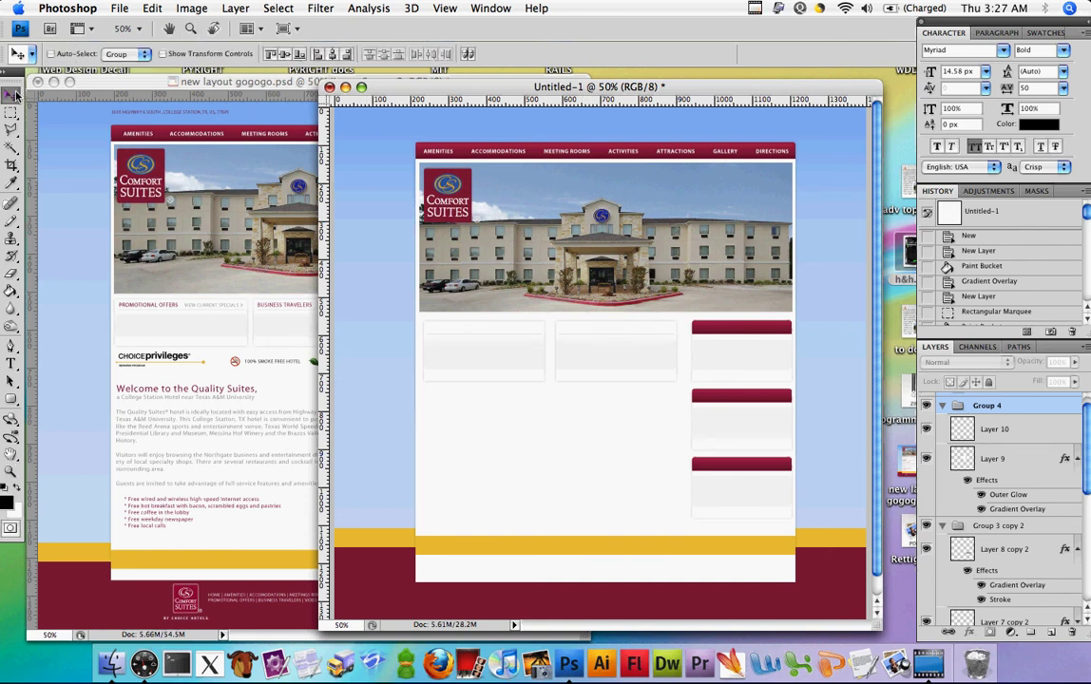
drag(412, 91, 371, 86)
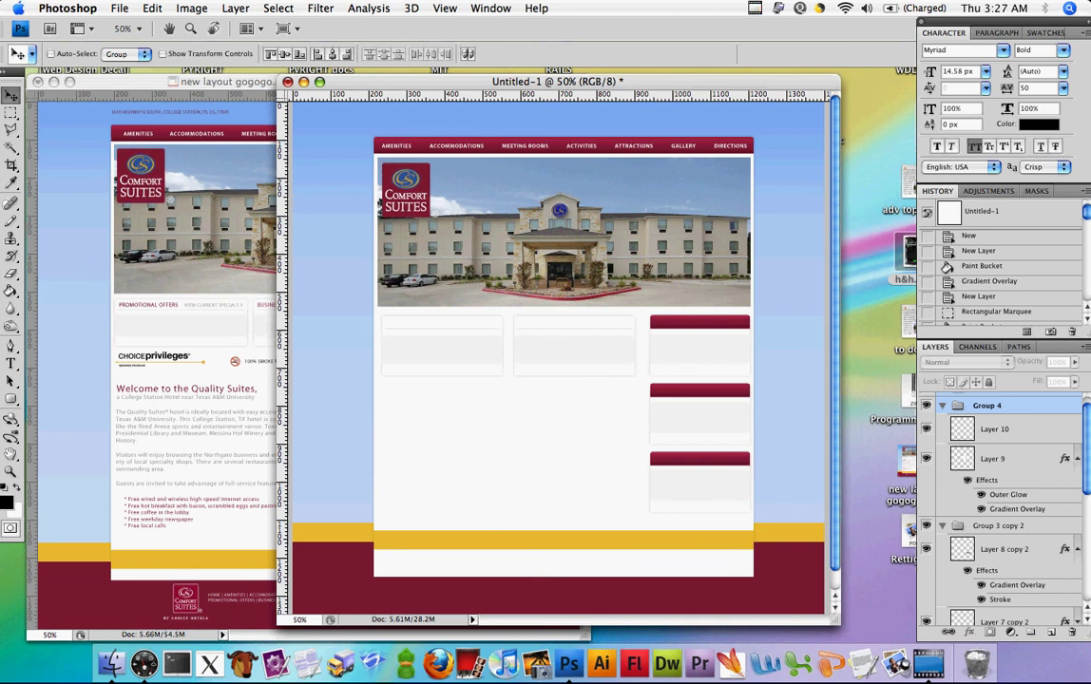
key(super+shift+r)
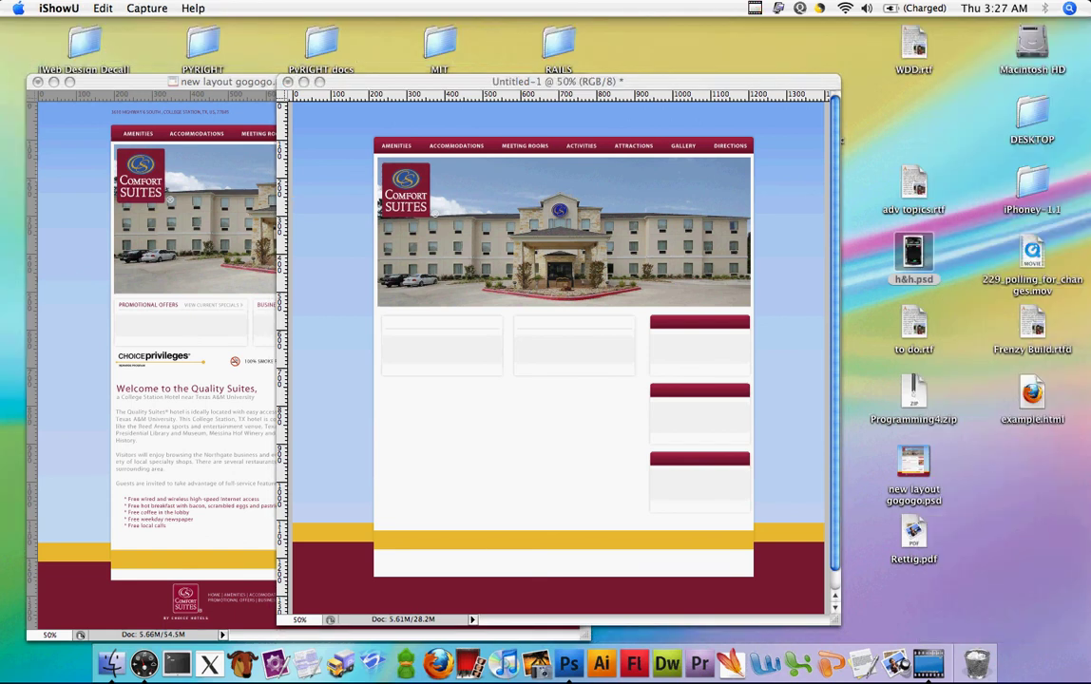